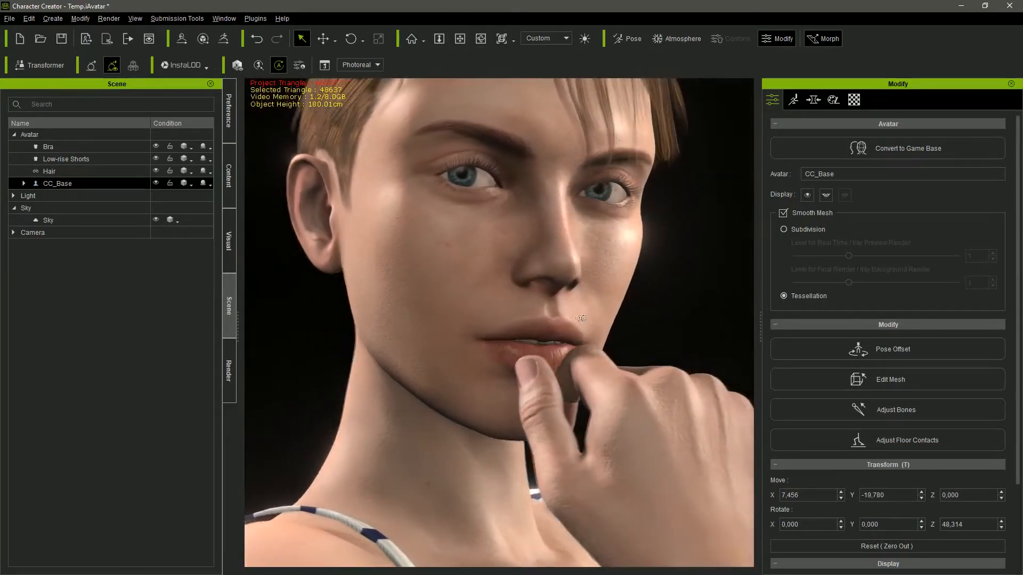
right_drag(582, 319, 309, 327)
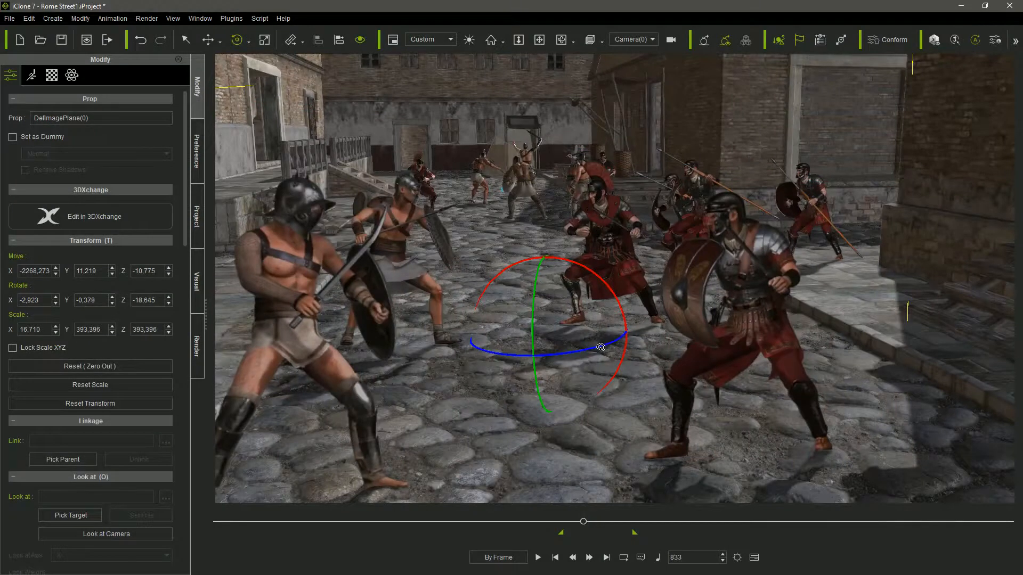
Switch to iClone and rotate the Roman soldier image plane about its vertical axis at frame 833
drag(588, 354, 568, 367)
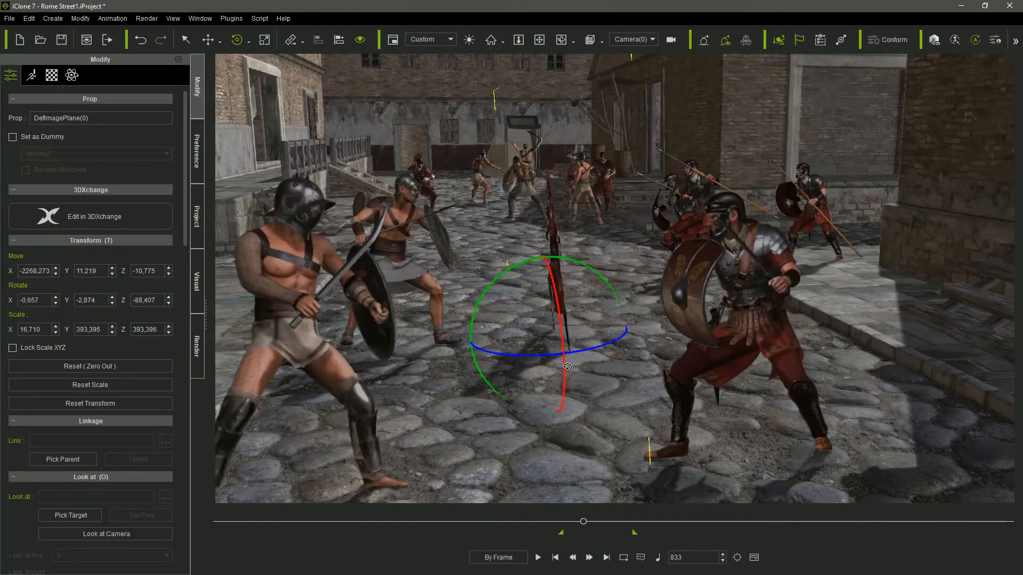
drag(592, 367, 622, 364)
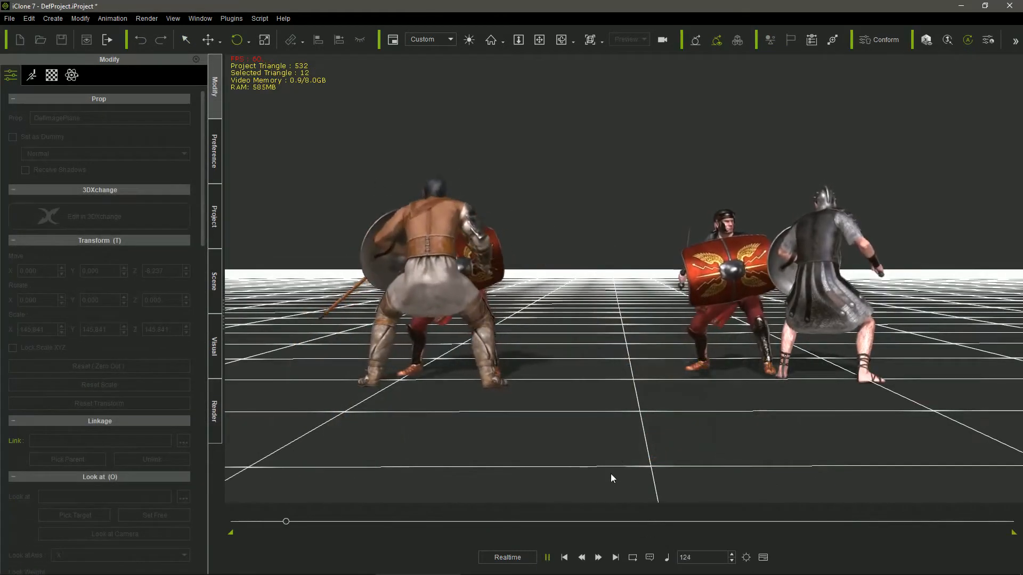
Pause the fighters' playback and examine the image-plane characters from a different angle
click(548, 558)
drag(629, 407, 607, 415)
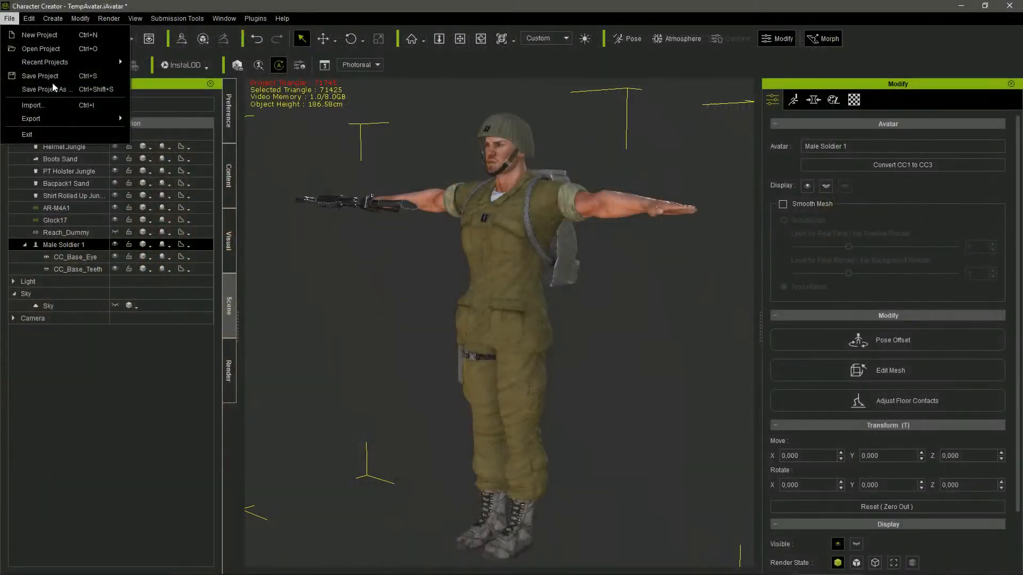
Switch to Character Creator, enable InstaLOD Remesher in the soldier's iAvatar export settings, and review the Fuzzy Target, Mesh Details and Bake Texture Size options
mouse_move(69, 118)
click(160, 122)
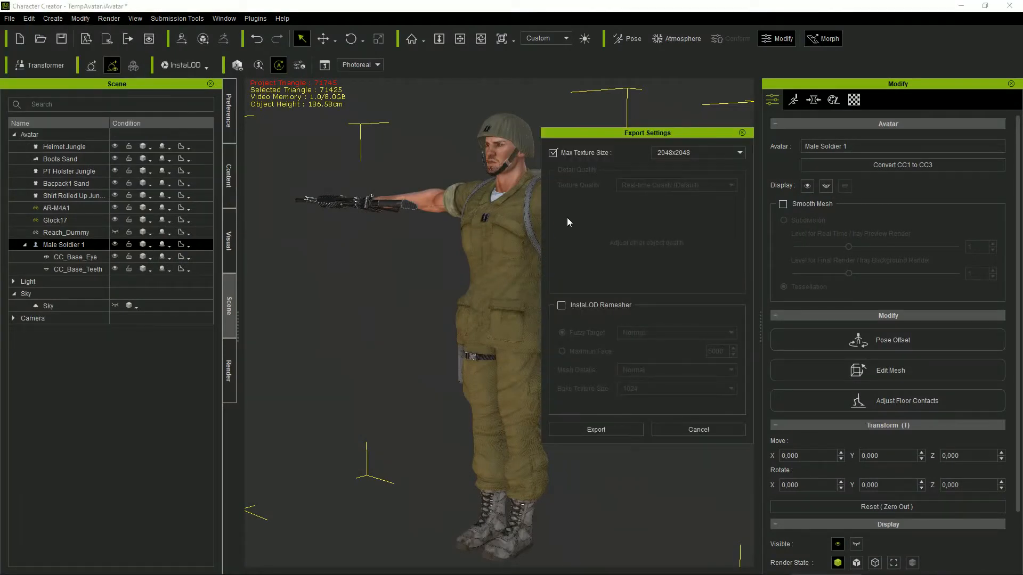
click(694, 331)
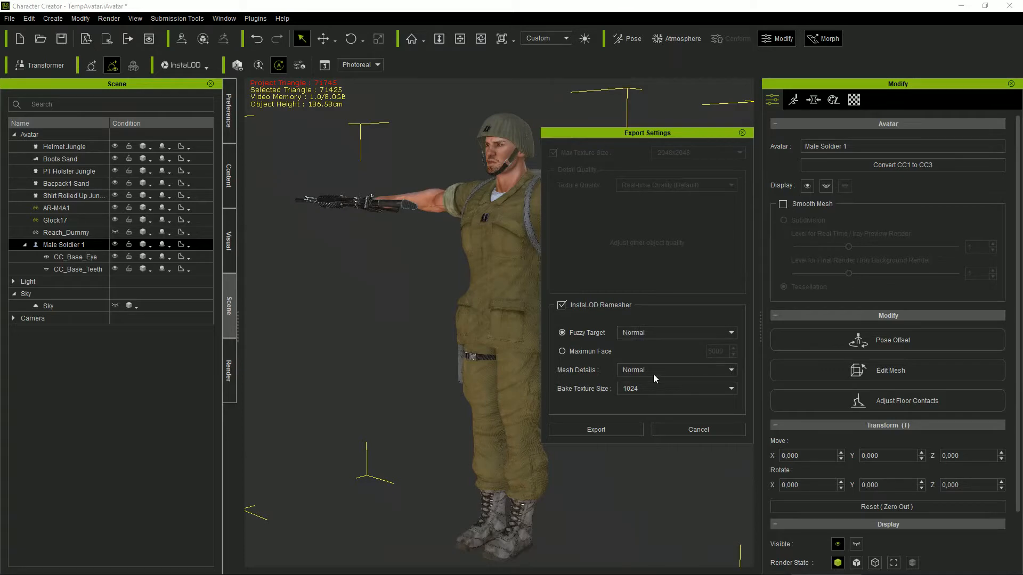
click(654, 375)
click(669, 389)
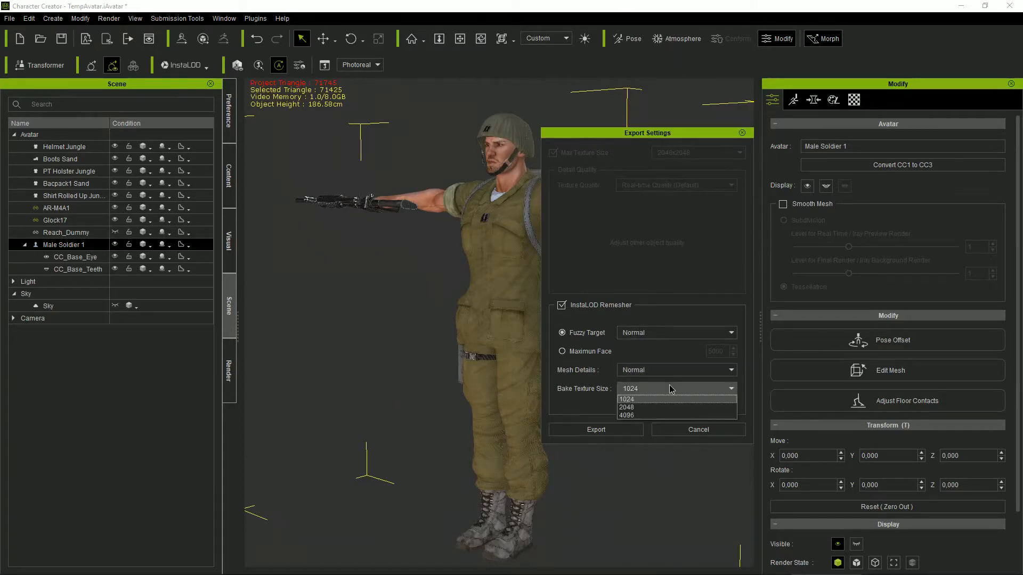
click(669, 384)
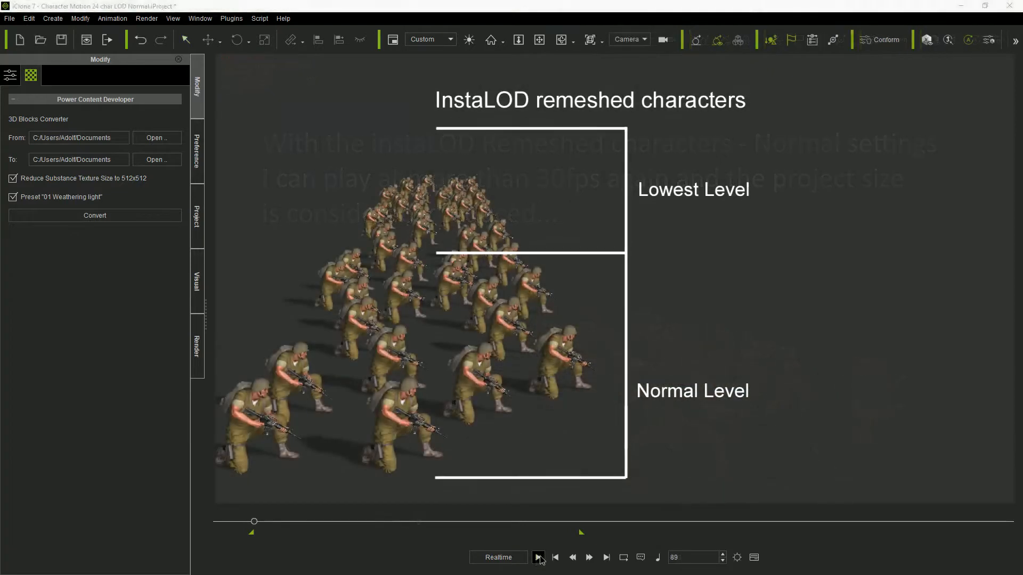
Switch to iClone and play the animation of the InstaLOD remeshed soldier crowd
click(539, 557)
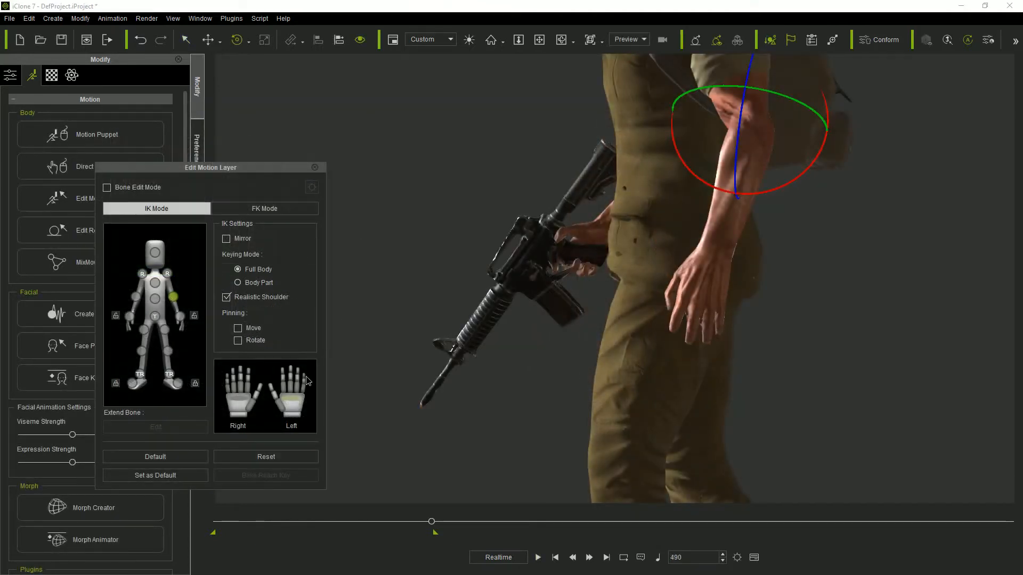
Rotate the soldier's left forearm at the elbow in IK mode at frame 490
drag(787, 168, 789, 186)
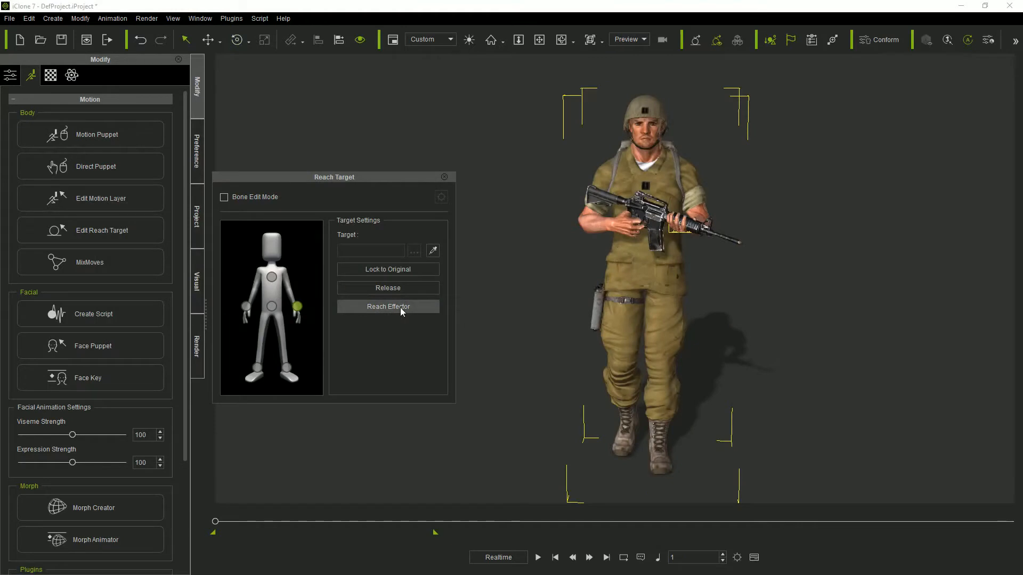
Add a Reach Effector for the soldier's left hand at frame 1 and play the animation
click(400, 308)
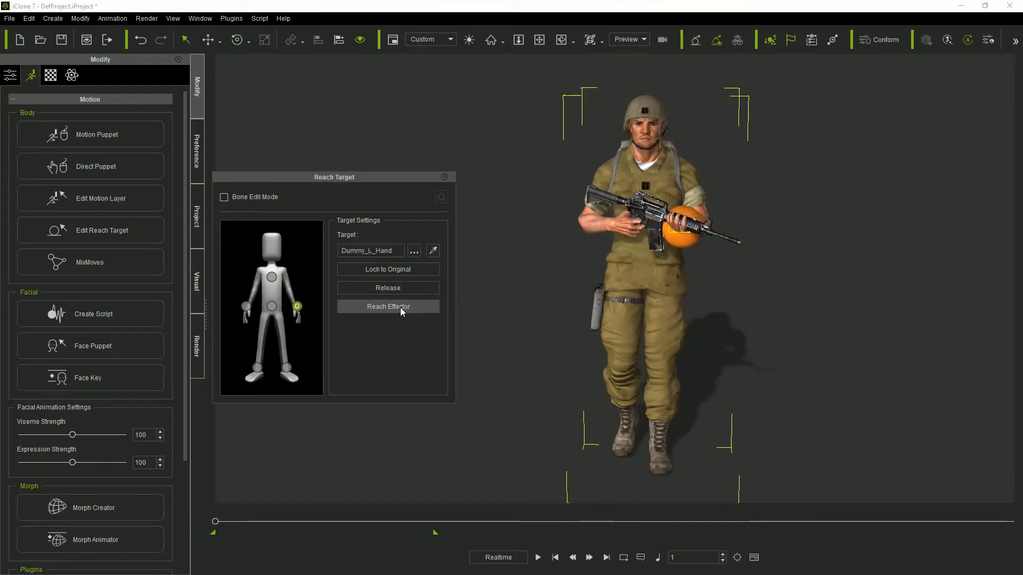
click(538, 557)
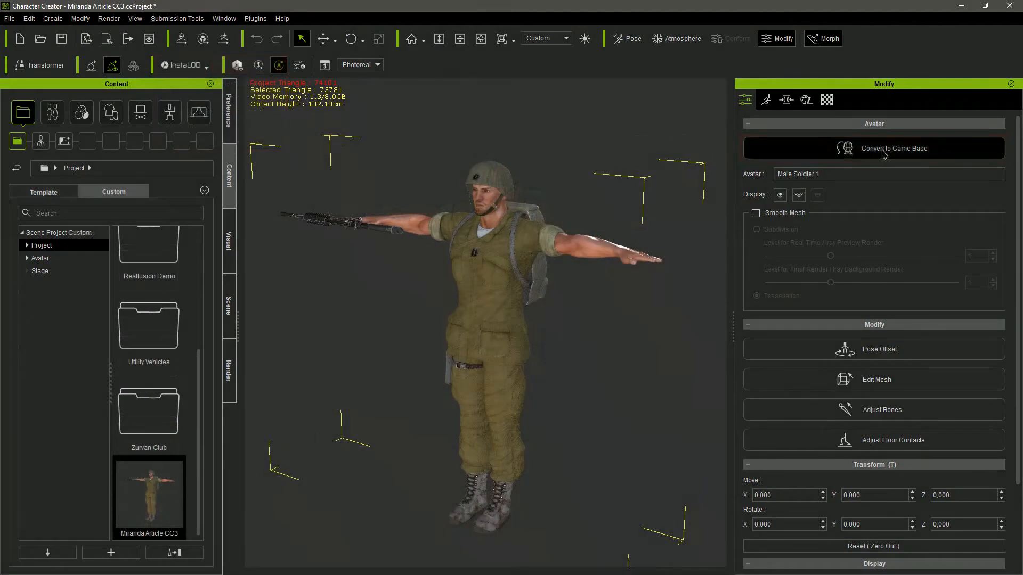
Switch to Character Creator, convert the Male Soldier 1 avatar to Game Base, and inspect its material textures
click(882, 150)
click(424, 331)
click(411, 348)
click(398, 390)
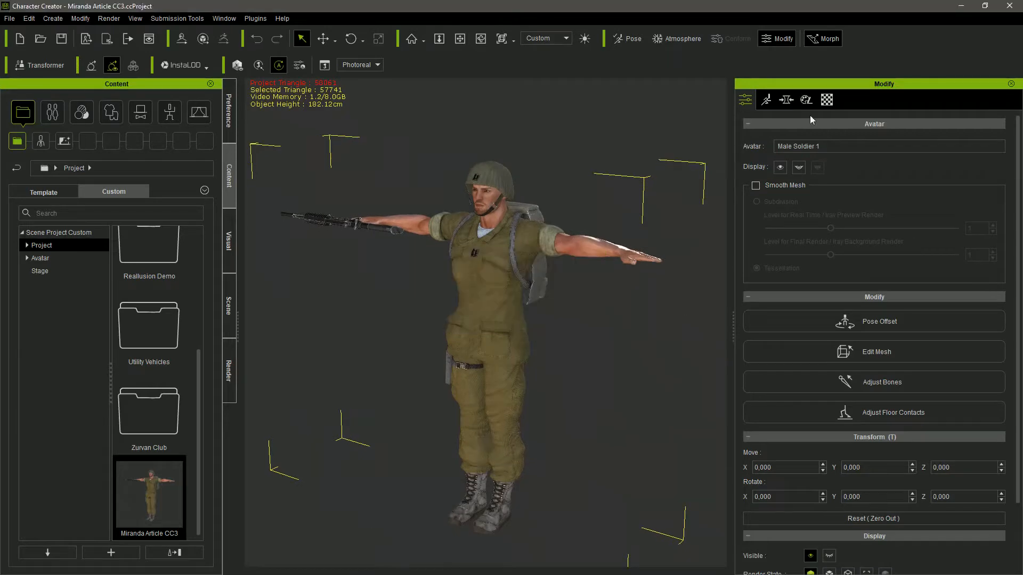
click(827, 99)
mouse_move(835, 282)
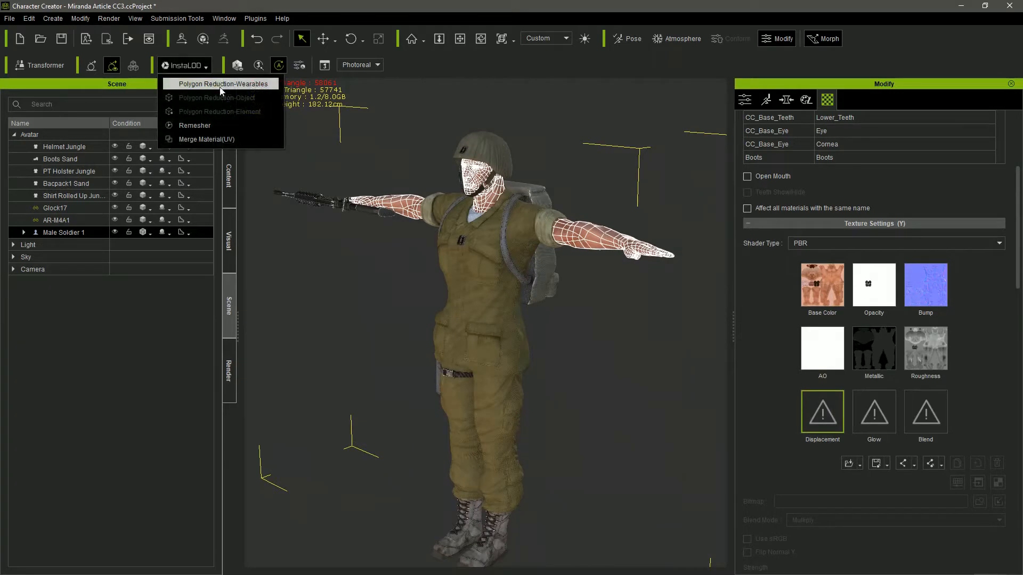
Apply InstaLOD Polygon Reduction-Wearables to the soldier's clothing with Recommended Settings and no texture baking
click(221, 88)
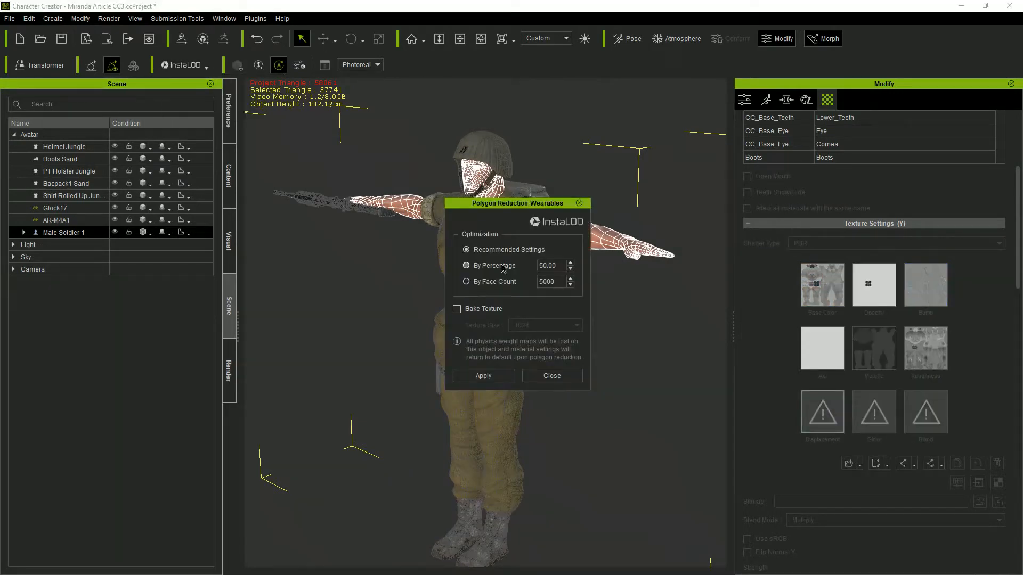
click(491, 376)
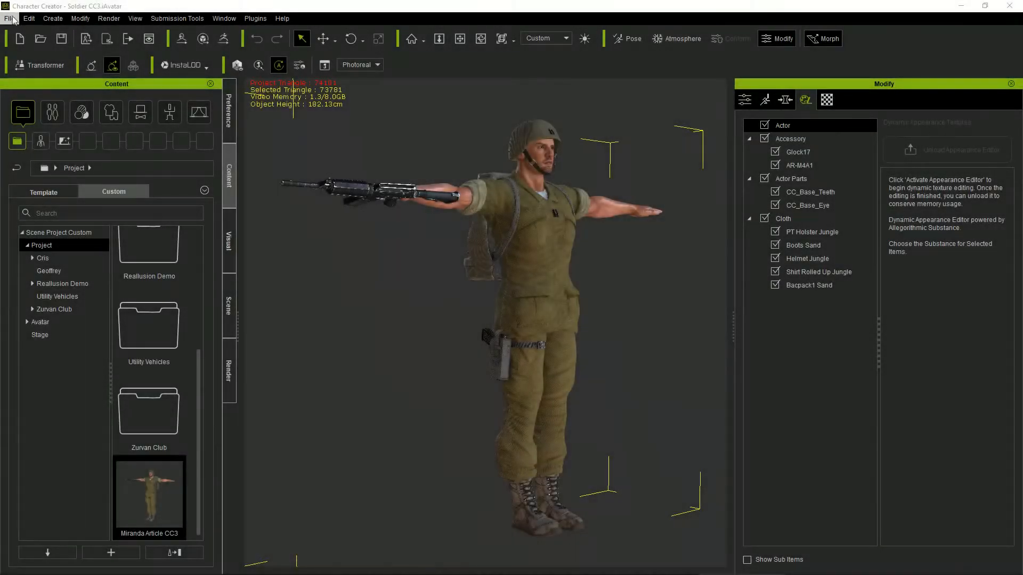
Open the iAvatar export settings for the Soldier CC3 character and enable InstaLOD Remesher
click(11, 19)
mouse_move(53, 118)
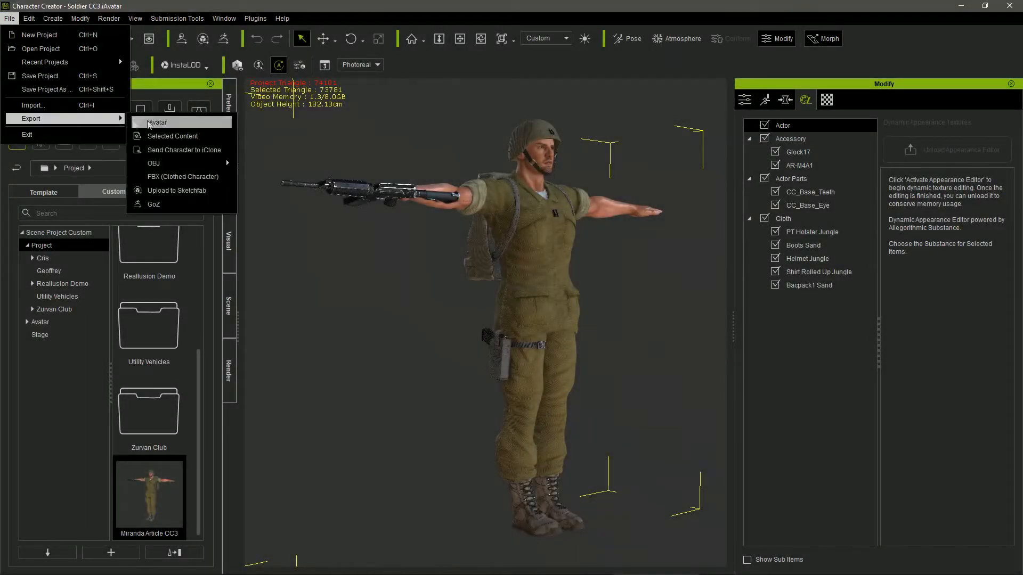
click(160, 122)
click(591, 305)
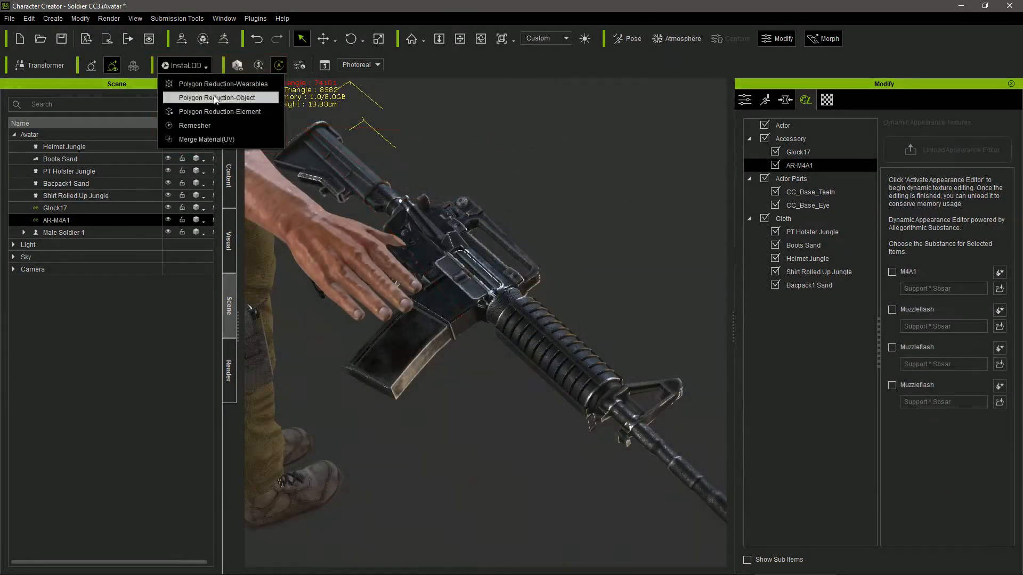
Try to apply Polygon Reduction-Object to the AR-M4A1 rifle at 50 percent with textures baked at 1024
click(215, 98)
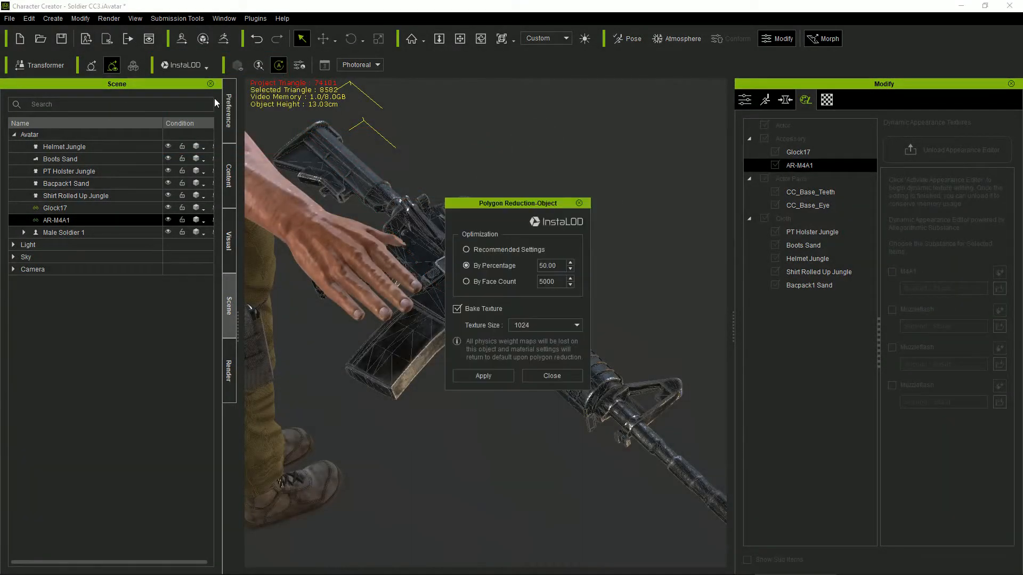
click(483, 376)
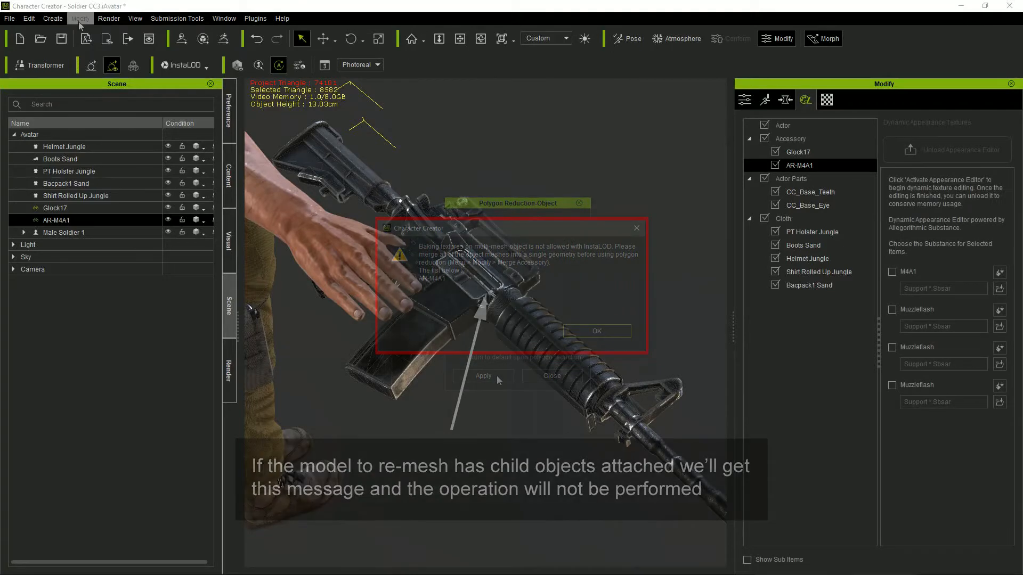
Merge the AR-M4A1 accessory's meshes and apply Polygon Reduction-Object at 50 percent with textures baked at 1024
click(80, 20)
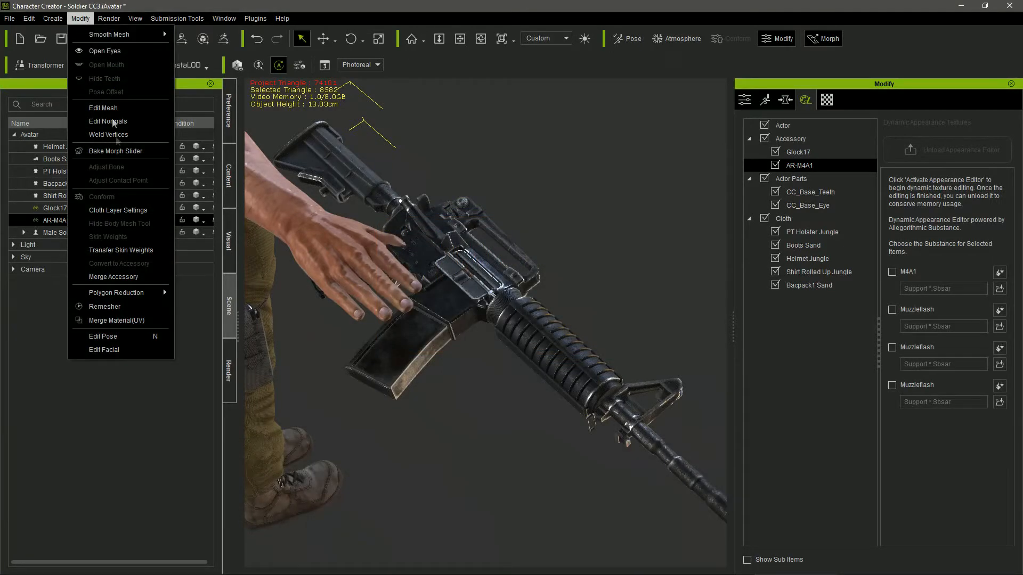
click(129, 277)
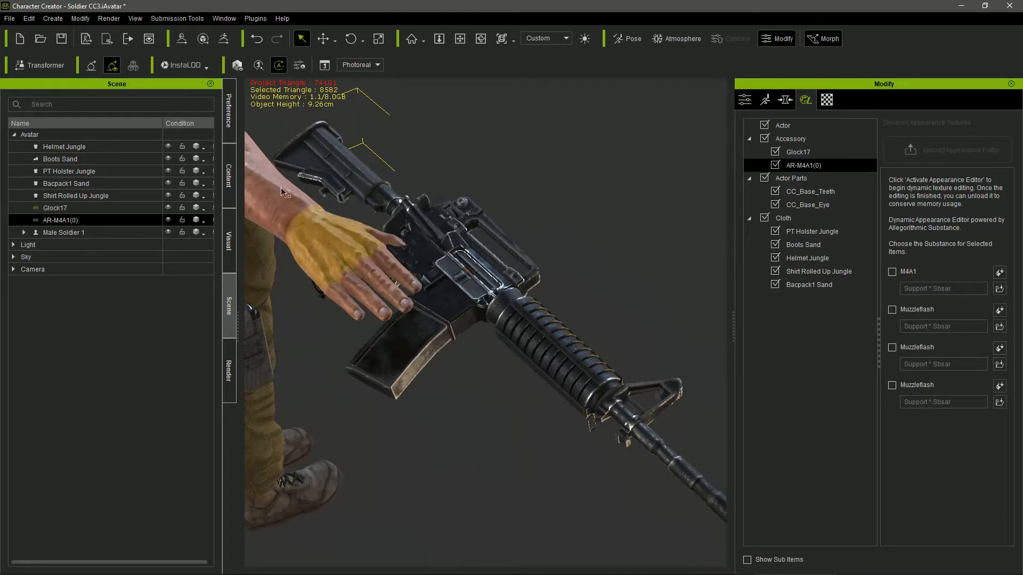
click(209, 67)
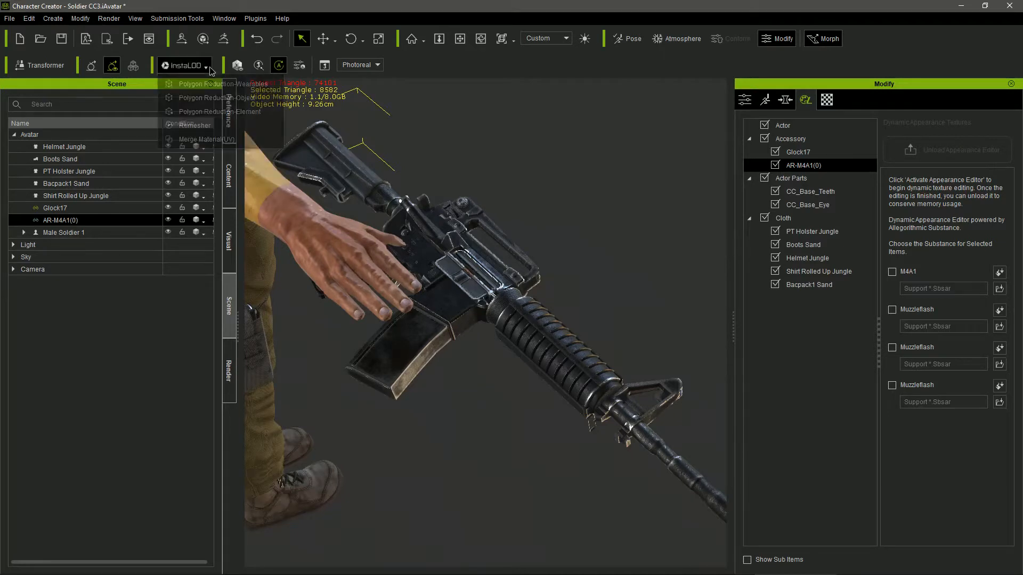
click(217, 98)
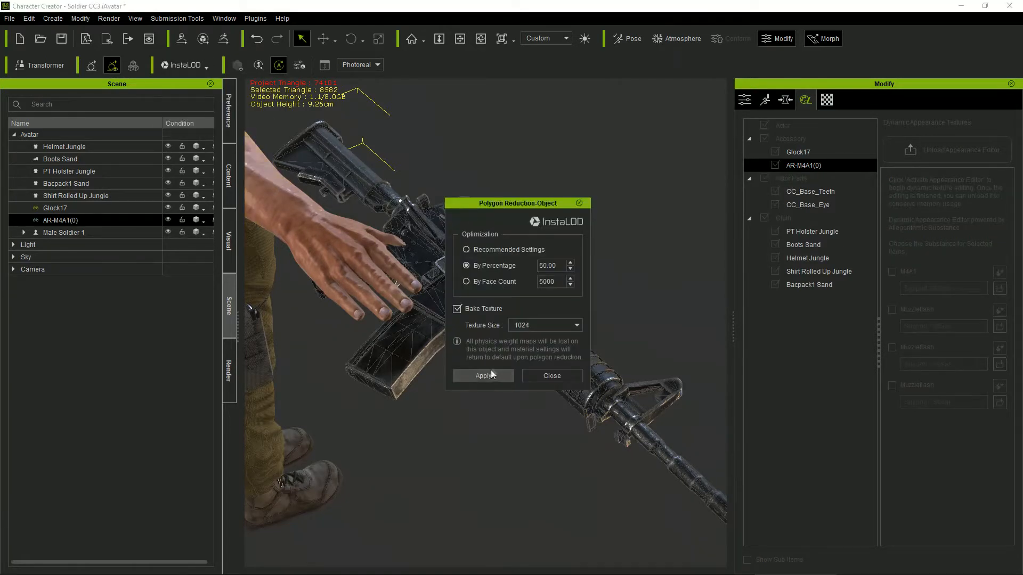
click(489, 376)
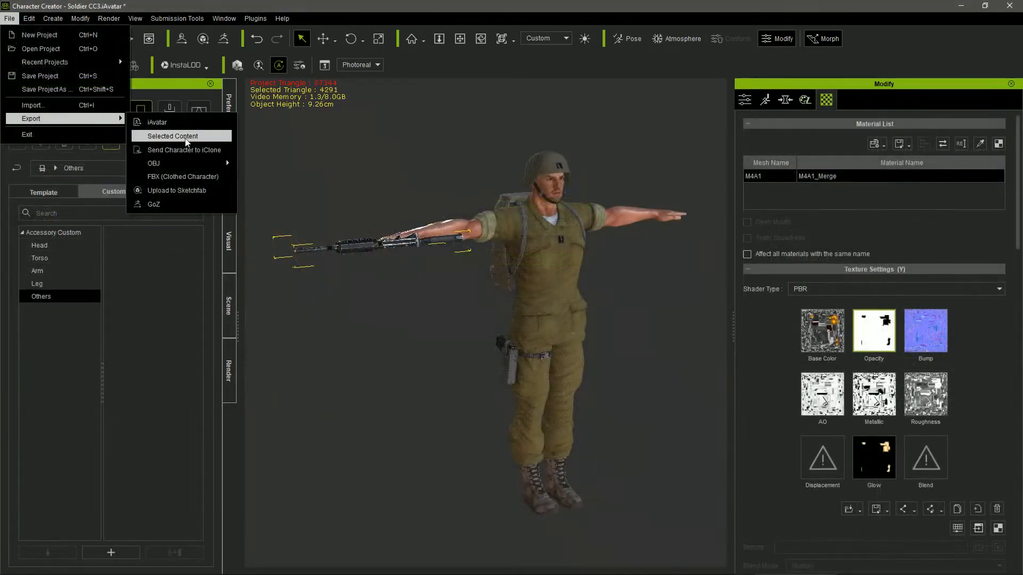
Export the reduced rifle as AR-M4A1(0).iAcc into the Remeshed items folder
click(176, 136)
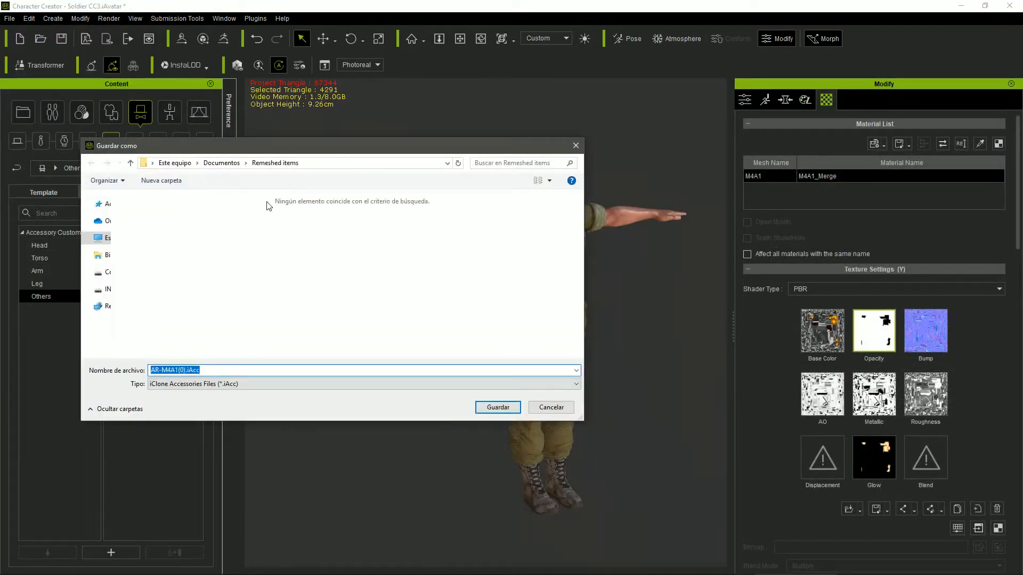
click(493, 407)
Select the pistol in the holster and export it as Glock17(0).iAcc into the Remeshed items folder
click(500, 354)
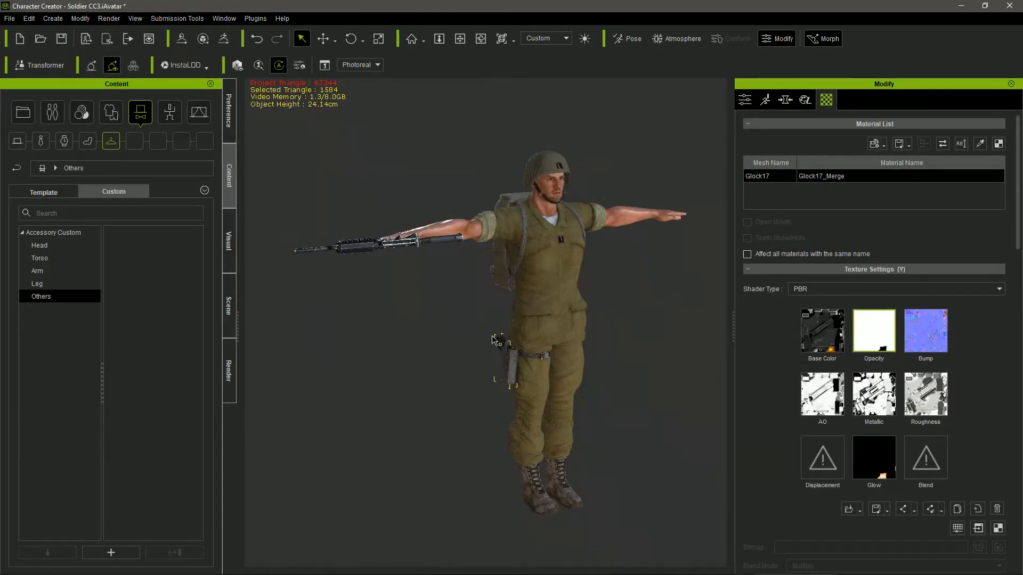
click(9, 18)
mouse_move(69, 118)
click(174, 137)
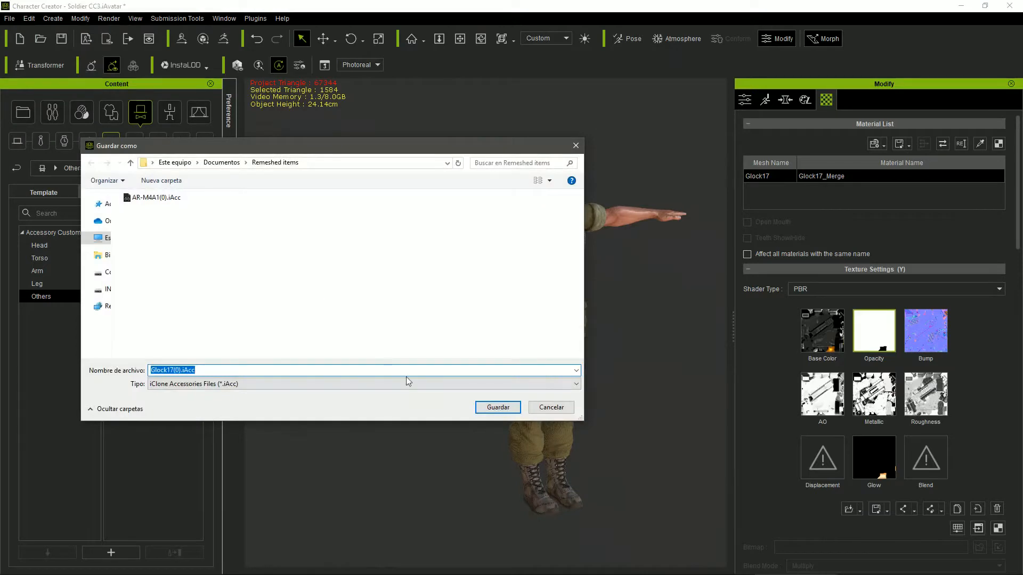
click(484, 407)
Select the soldier's helmet and export it as Helmet Jungle.iCloth into the Remeshed items folder
click(542, 172)
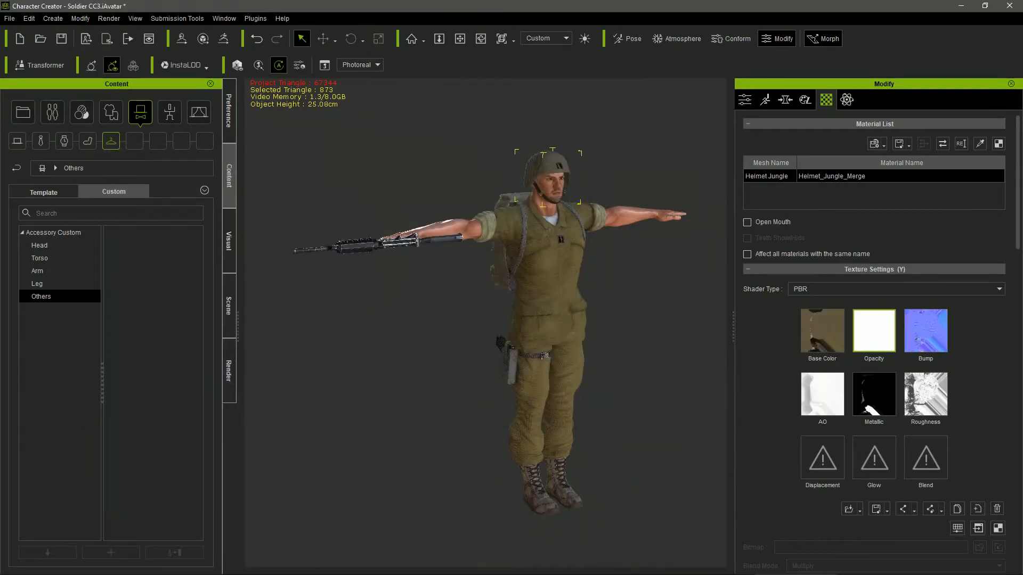
click(10, 18)
mouse_move(69, 118)
click(200, 136)
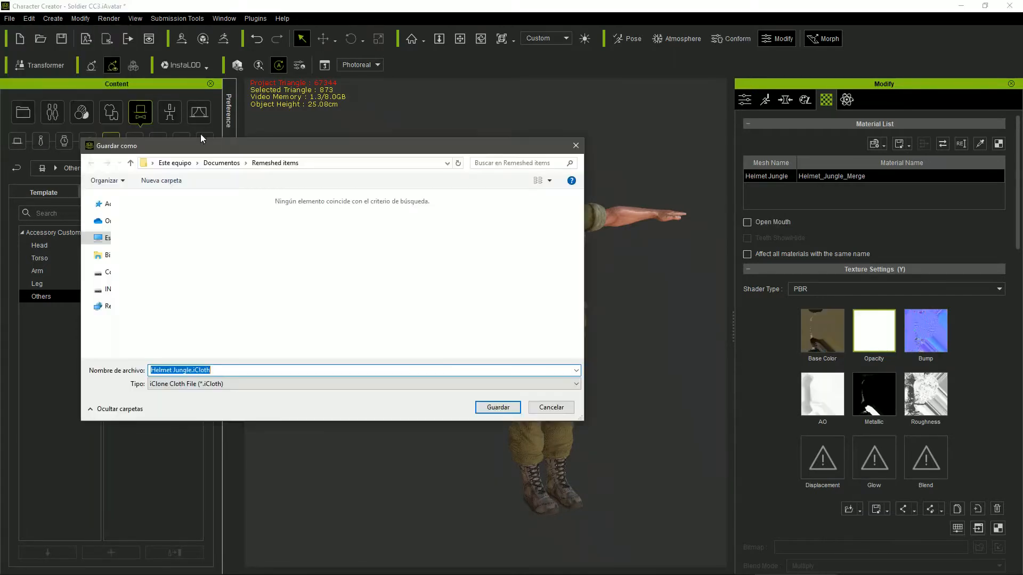
click(482, 408)
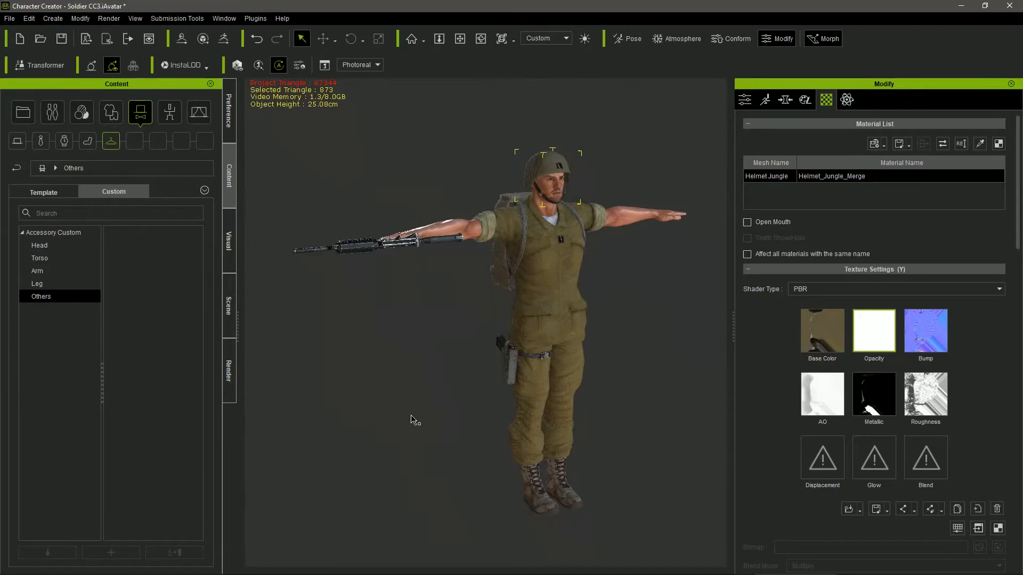
Delete the helmet, the rifle and the holstered pistol from the soldier
click(410, 420)
click(555, 161)
key(Delete)
click(371, 248)
key(Delete)
click(512, 368)
click(499, 345)
key(Delete)
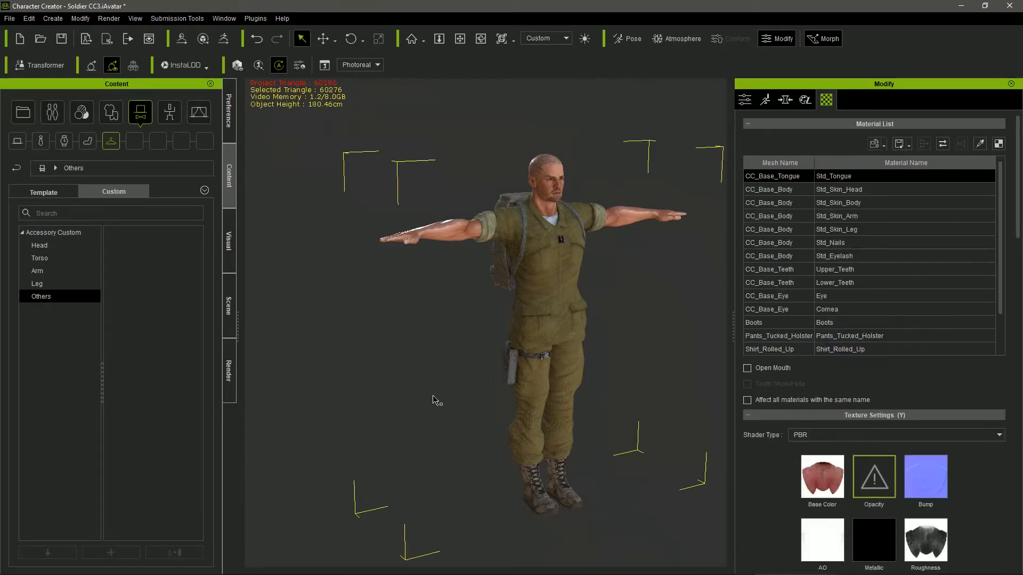
Export the stripped soldier as an iAvatar using InstaLOD Remesher with Normal Fuzzy Target, Normal Mesh Details and 1024 Bake Texture Size
right_drag(686, 333, 598, 319)
middle_drag(598, 319, 548, 292)
click(10, 18)
mouse_move(107, 118)
click(156, 119)
click(621, 304)
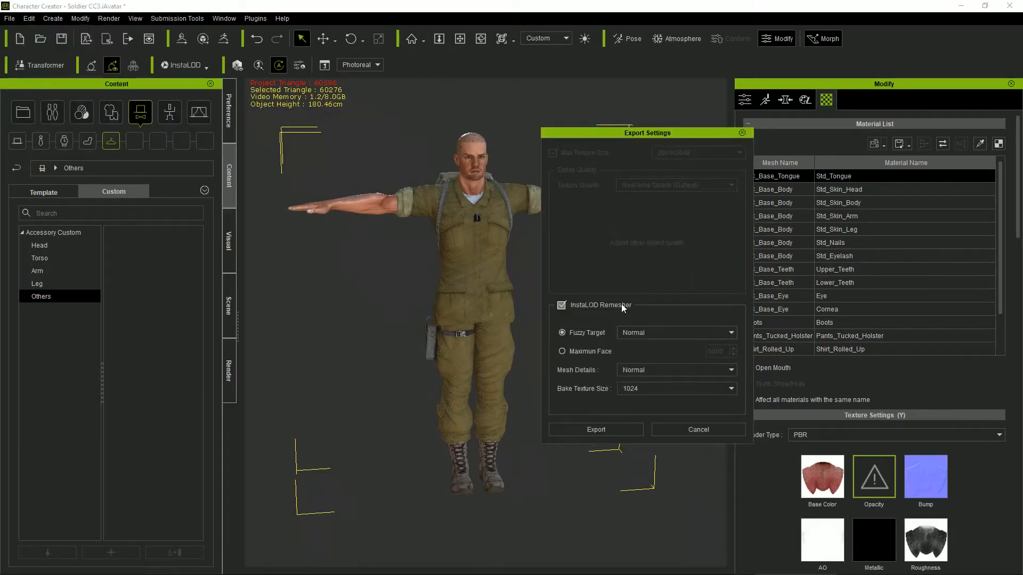
click(624, 429)
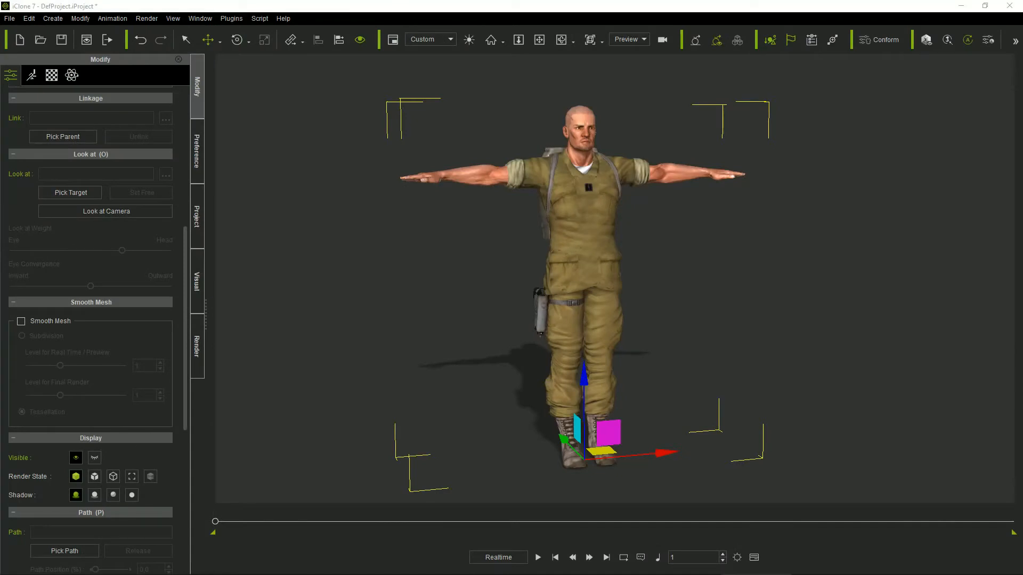
Switch to iClone and add the exported helmet to the remeshed soldier's head
drag(1020, 254, 588, 229)
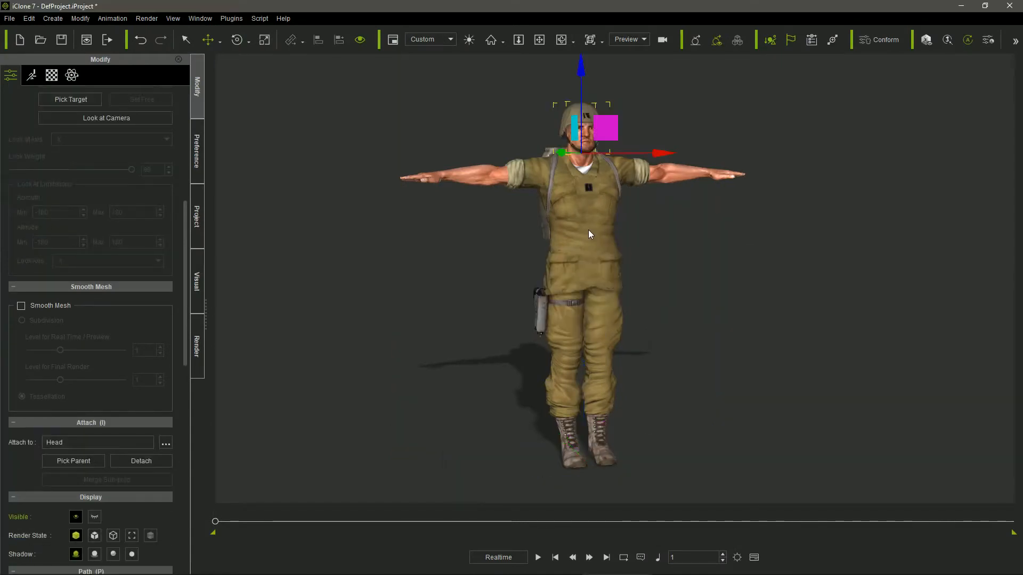
Add the exported rifle and pistol to the remeshed soldier and inspect the assembled character up close
drag(1020, 282, 587, 279)
drag(1020, 257, 589, 247)
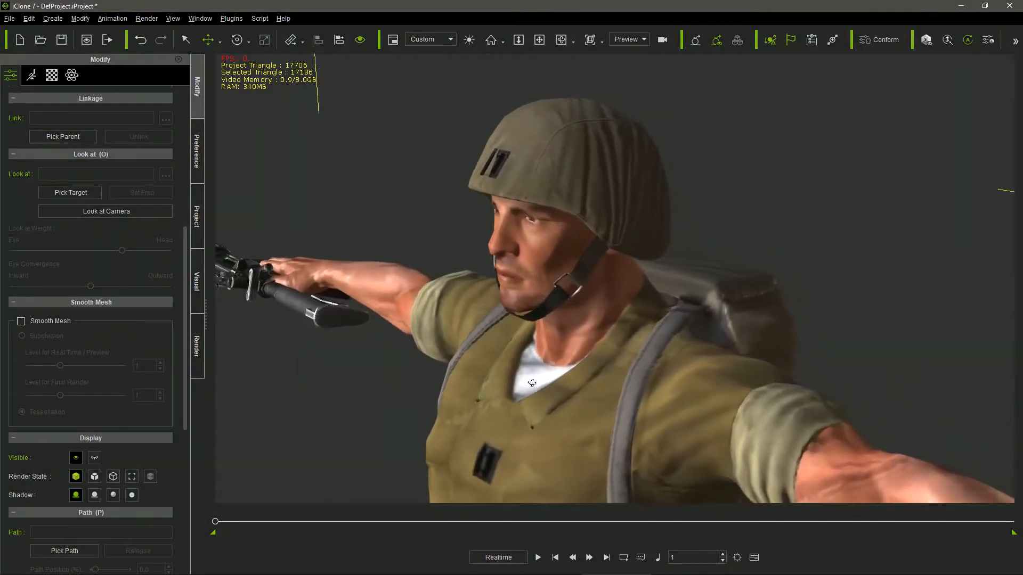
right_drag(532, 383, 513, 383)
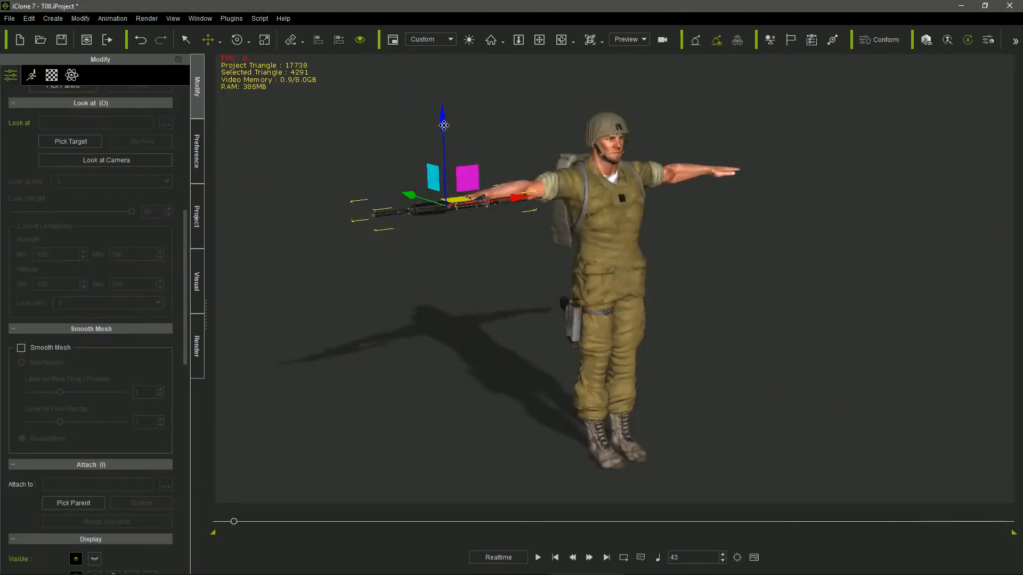
Separate the rifle, the holstered pistol and the helmet from the soldier, detaching any still attached and moving each away from the body
drag(444, 125, 392, 368)
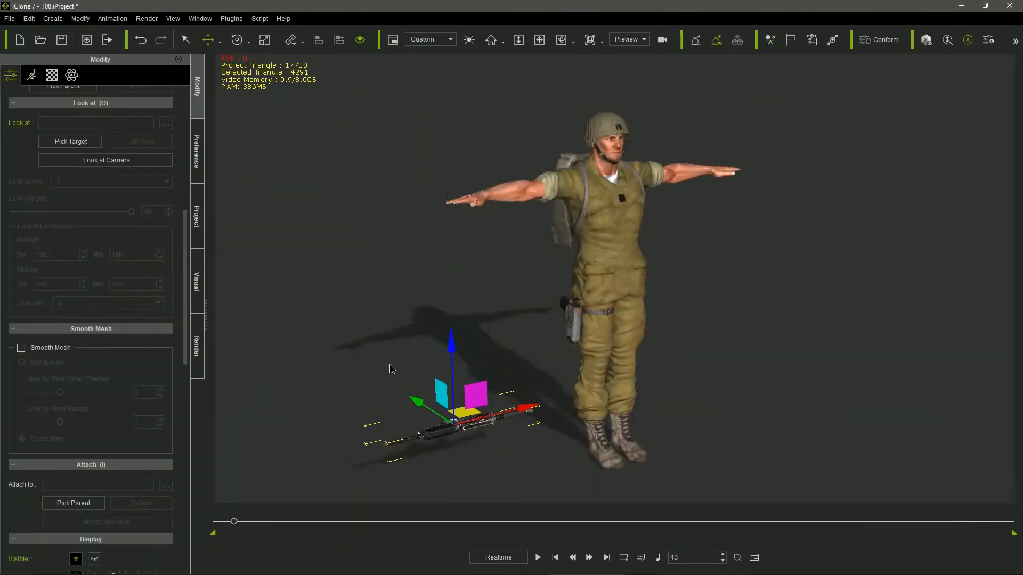
click(563, 305)
click(141, 410)
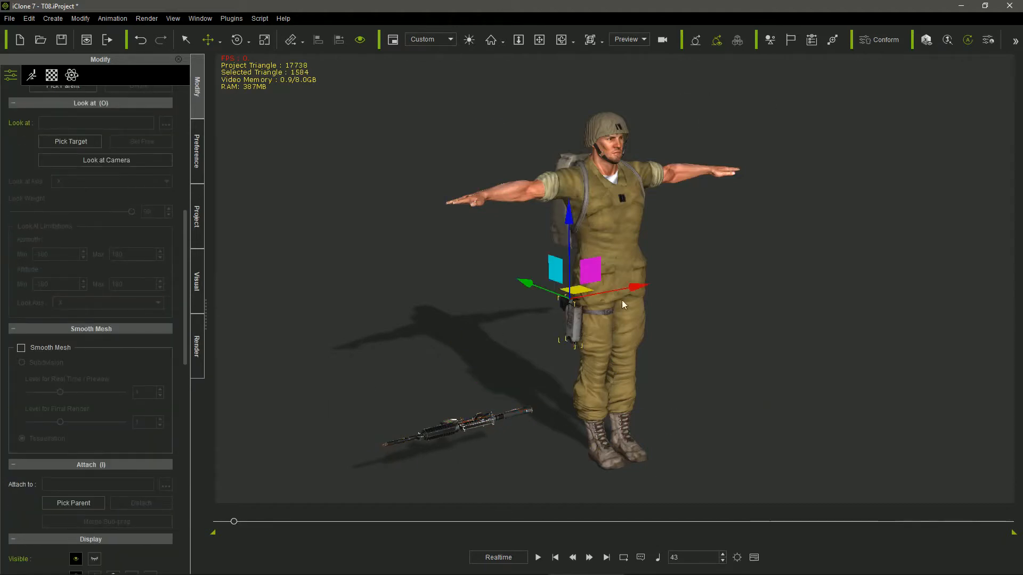
drag(622, 299, 416, 335)
click(604, 127)
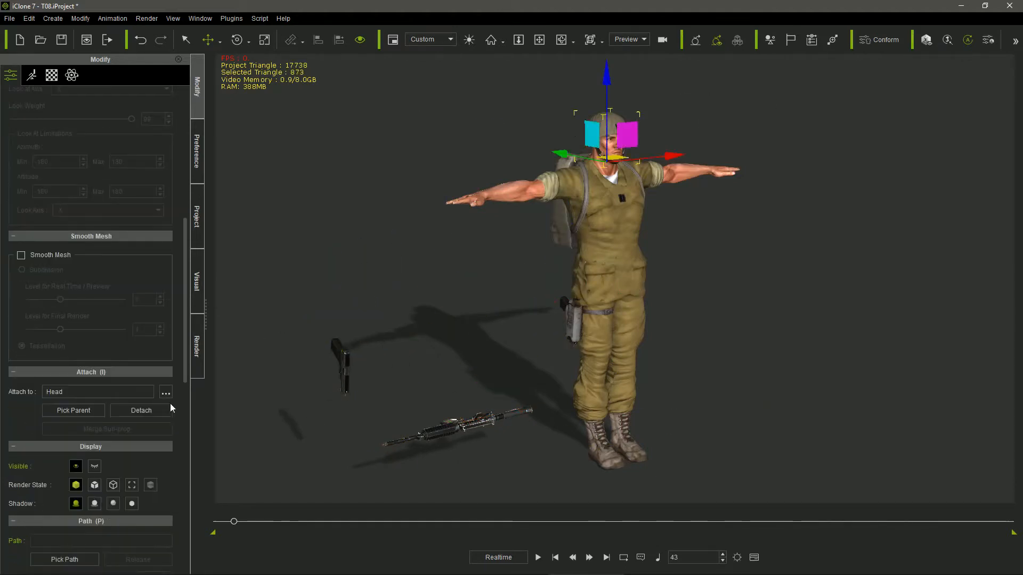
click(171, 408)
drag(675, 156, 464, 199)
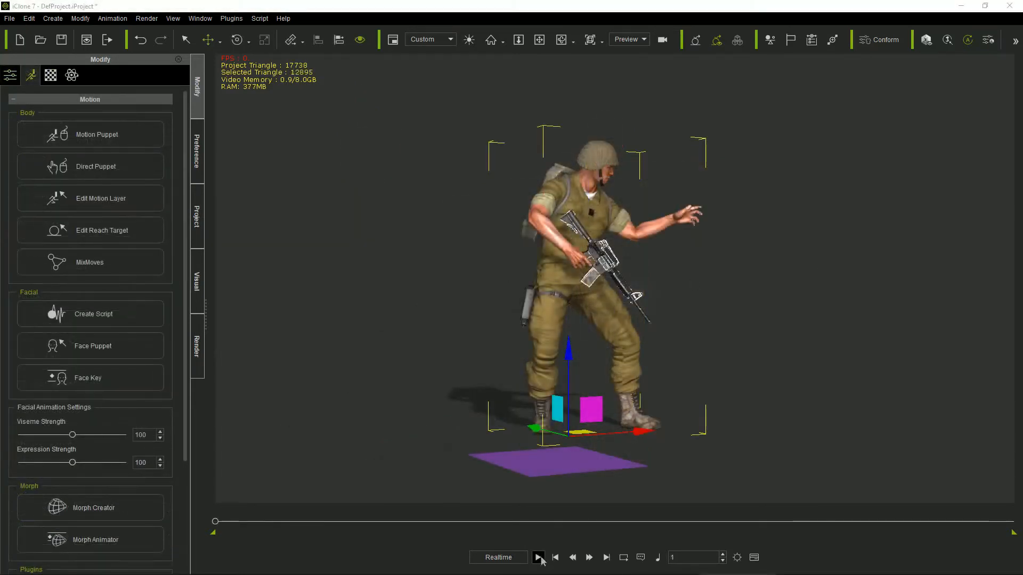
Play the animation of the soldier carrying the rifle
click(540, 559)
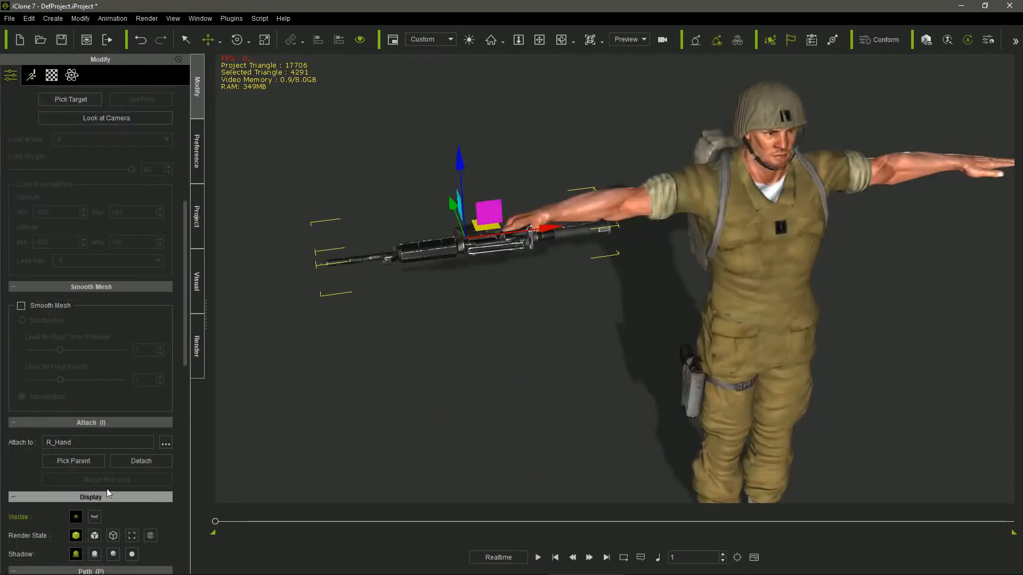
Detach the rifle from R_Hand and link it to the soldier's right hand as its parent instead
click(118, 461)
drag(201, 319, 201, 178)
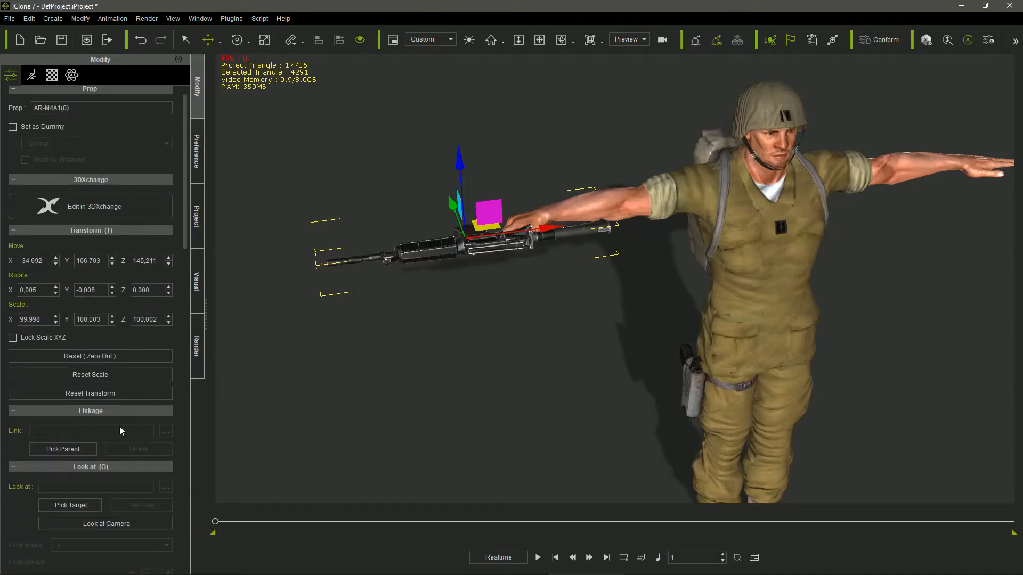
click(83, 449)
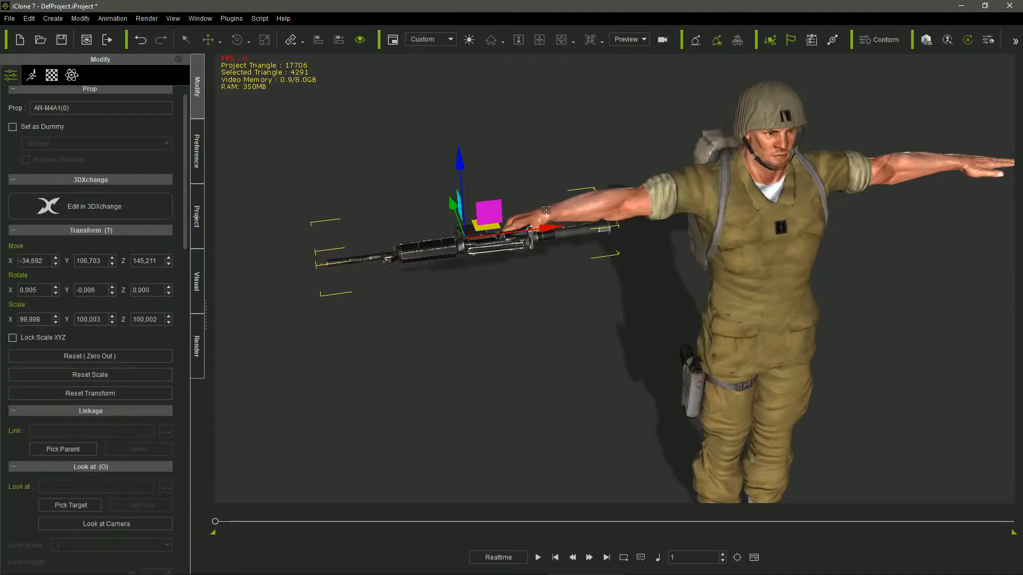
click(531, 215)
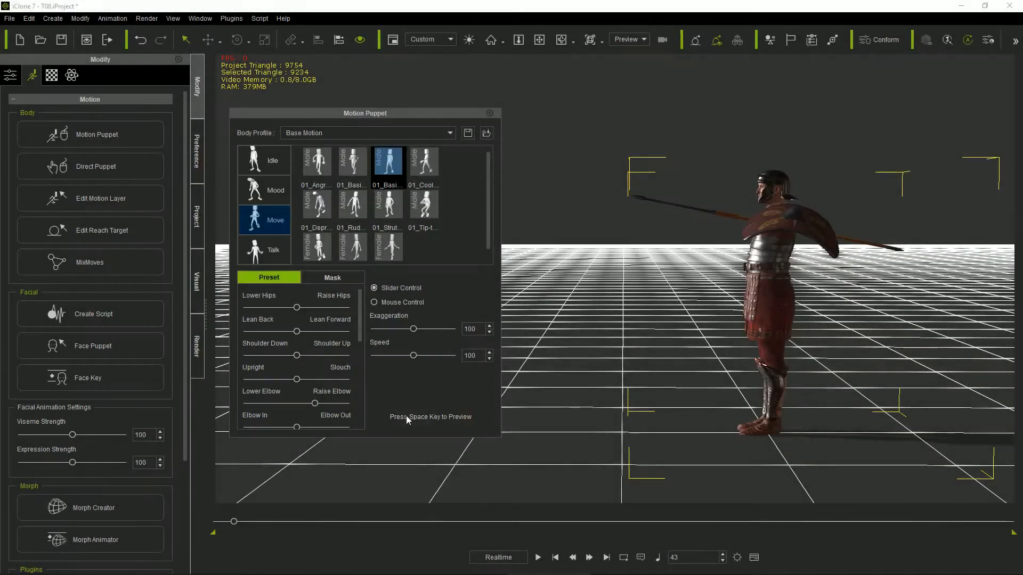
Preview the selected Base Motion walk in Motion Puppet and move the Roman soldier forward along his walking direction at frame 200
key(space)
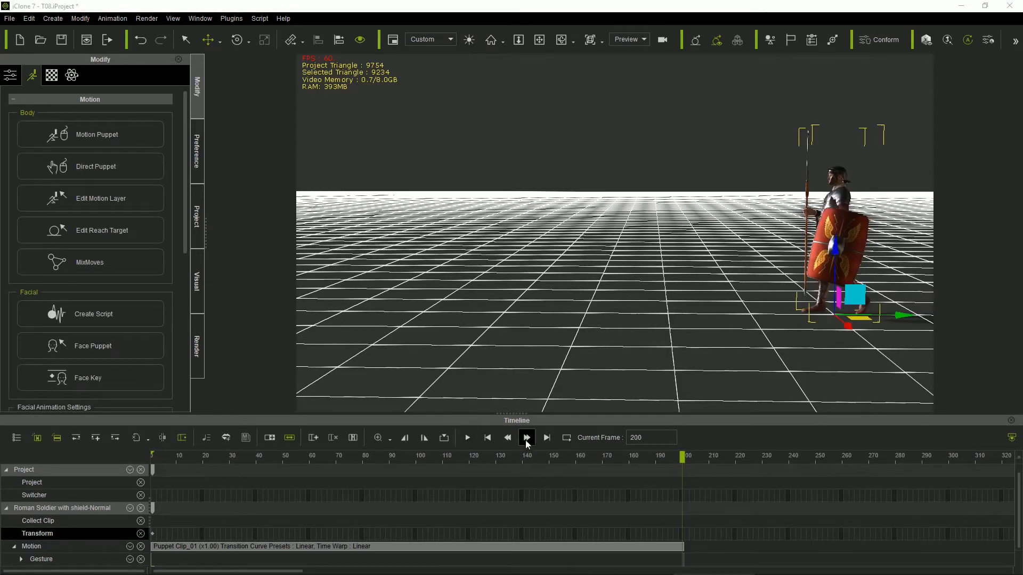
click(547, 442)
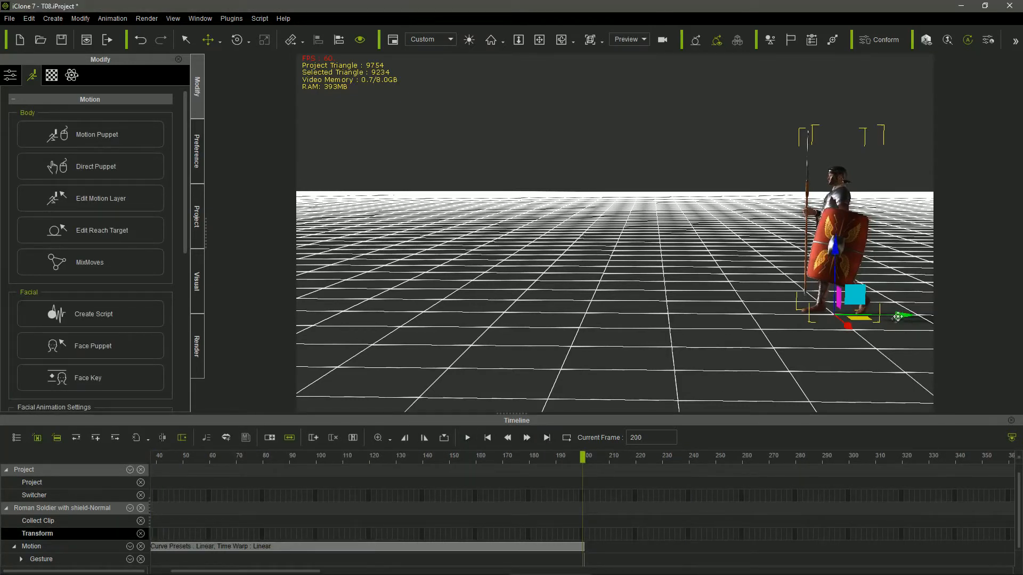
drag(900, 314, 634, 289)
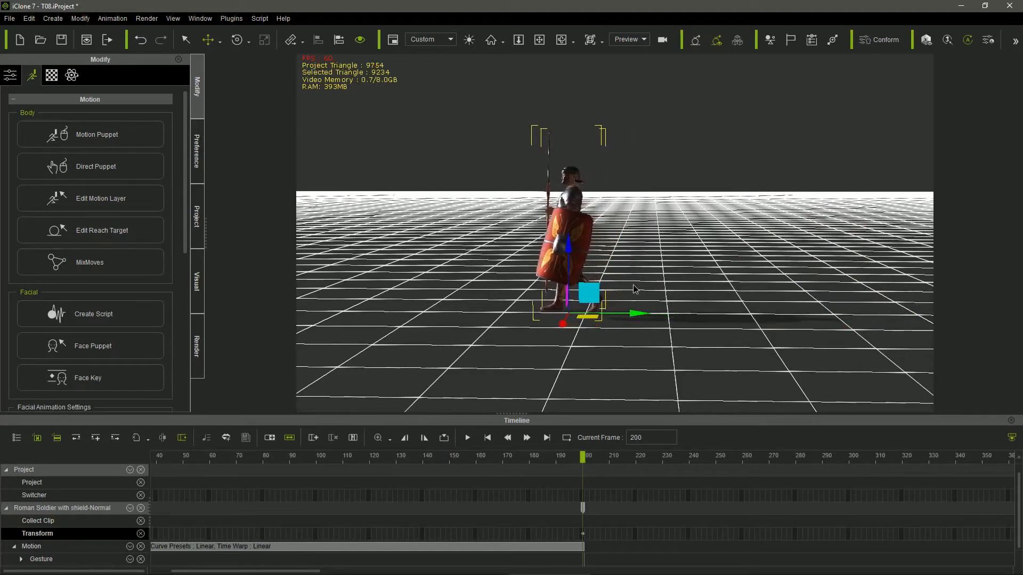
Set the transition curve of the Roman soldier's transform key at frame 200 to the Linear preset
drag(617, 532, 129, 509)
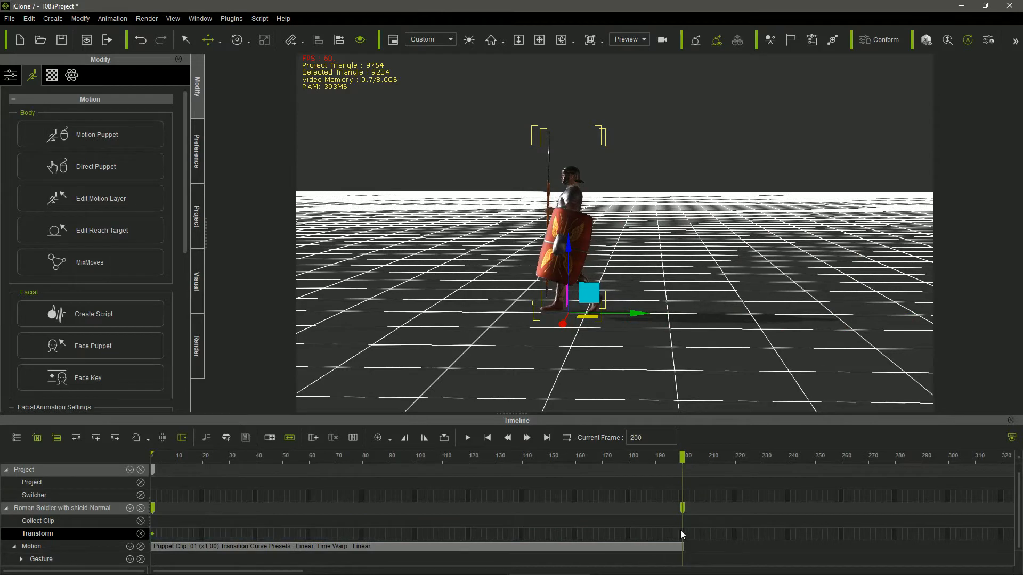
right_click(683, 533)
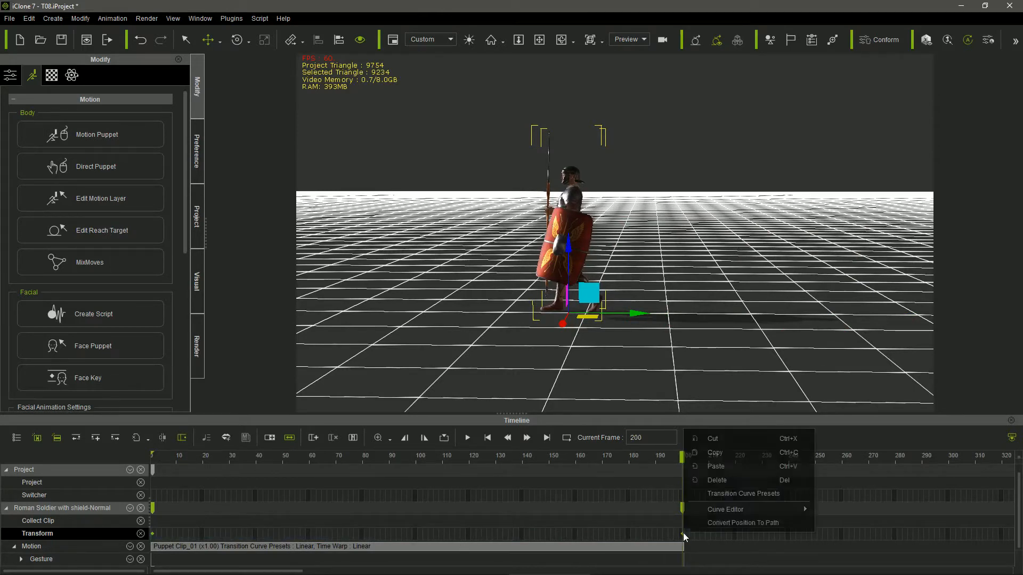
click(740, 495)
click(278, 320)
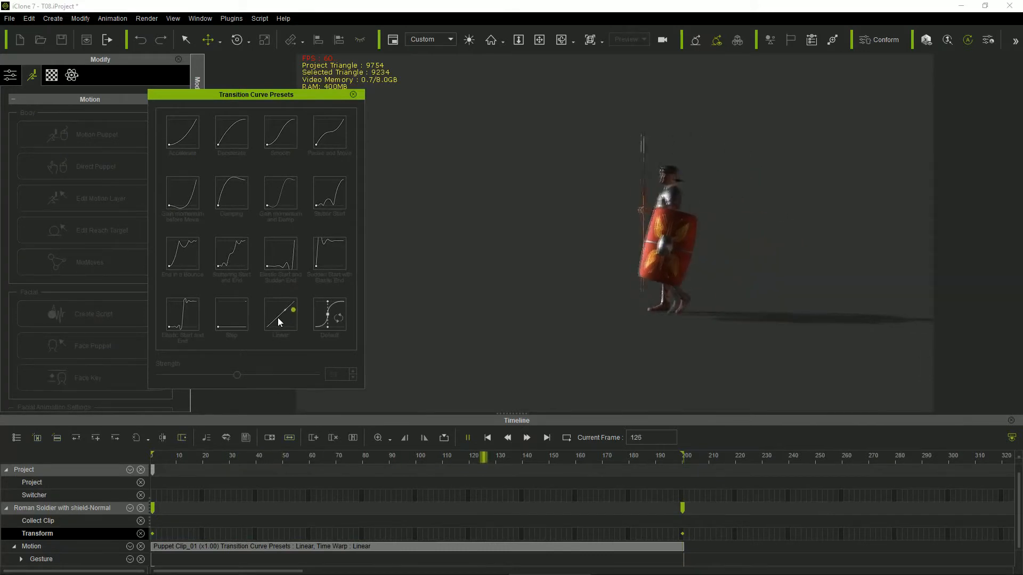
Collect the Roman soldier's whole walk up to frame 200 as a clip and save it to the library as the motion Roman walking
click(153, 522)
drag(153, 524, 641, 533)
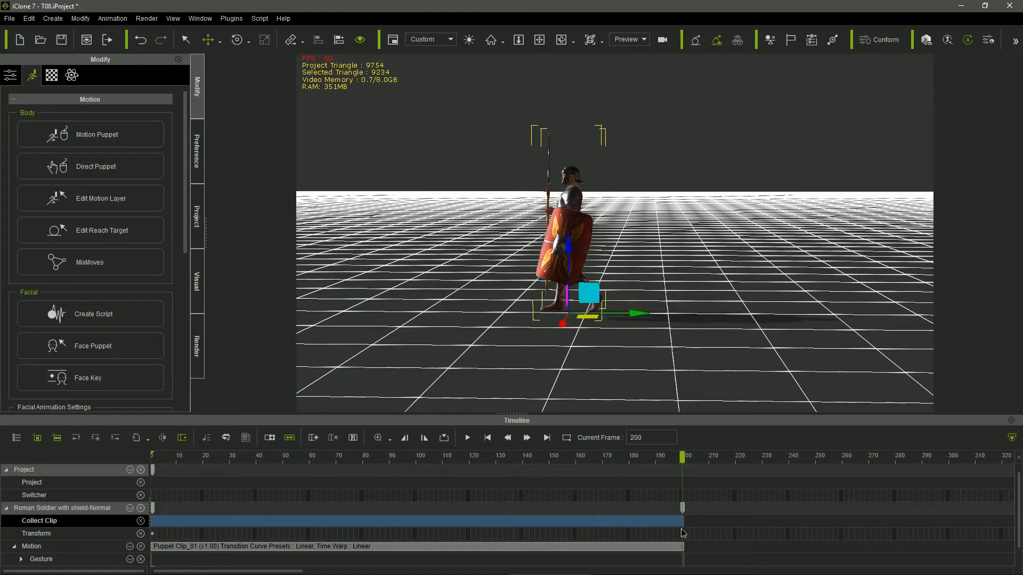
right_click(661, 522)
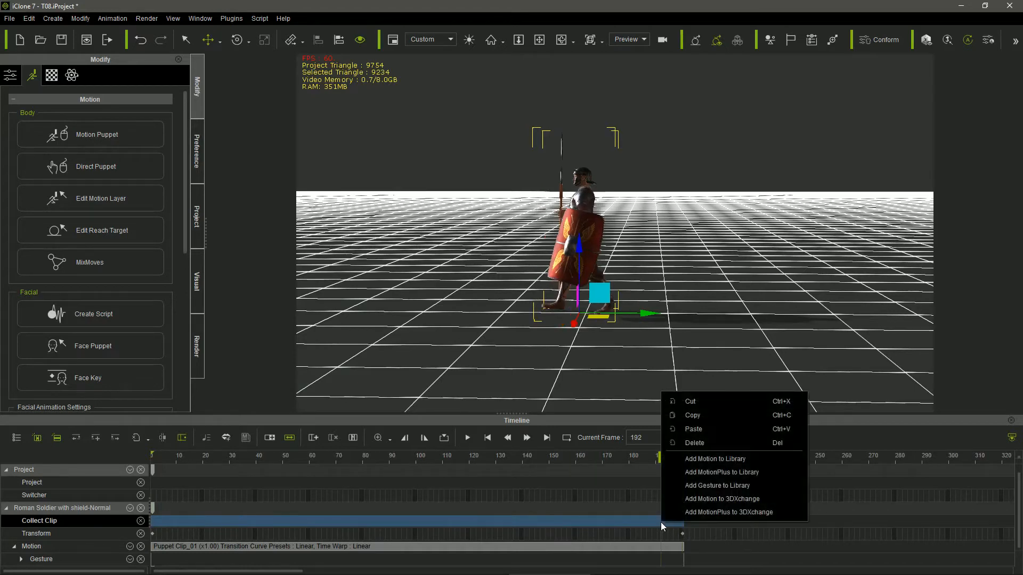
click(739, 460)
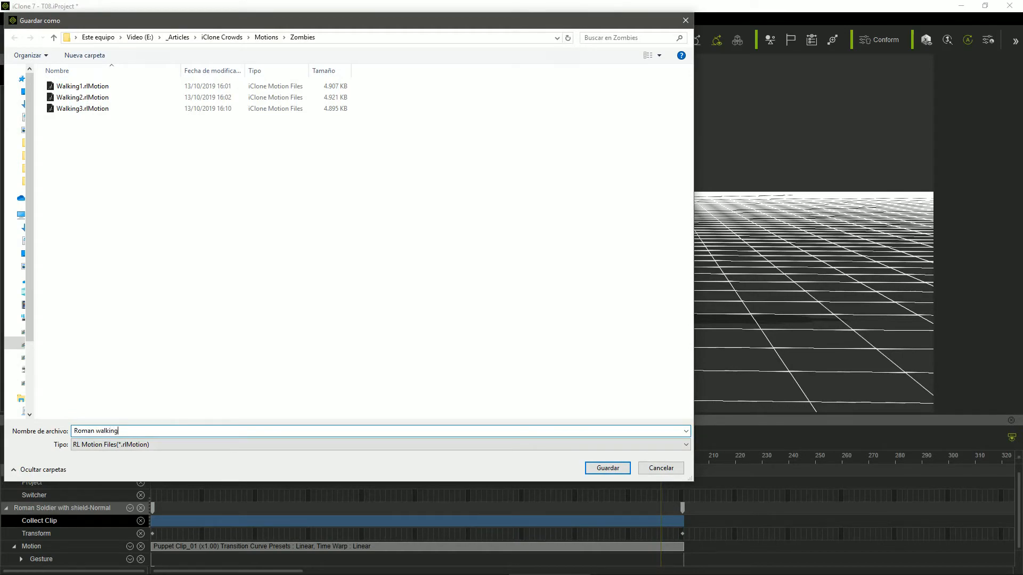
key(Return)
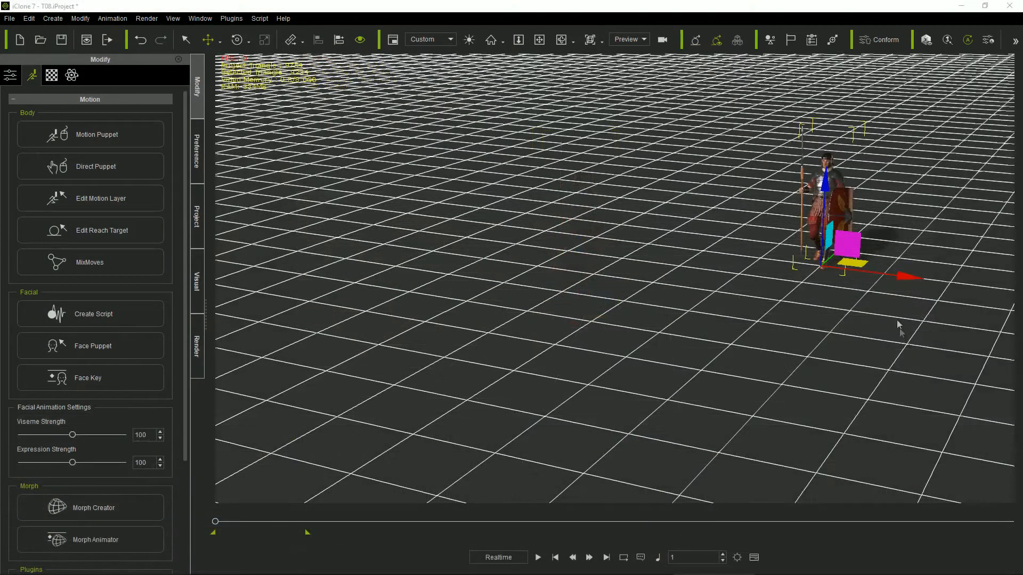
Place a duplicate of the Roman soldier beside the original along the X axis and play the animation of both
ctrl+click(904, 278)
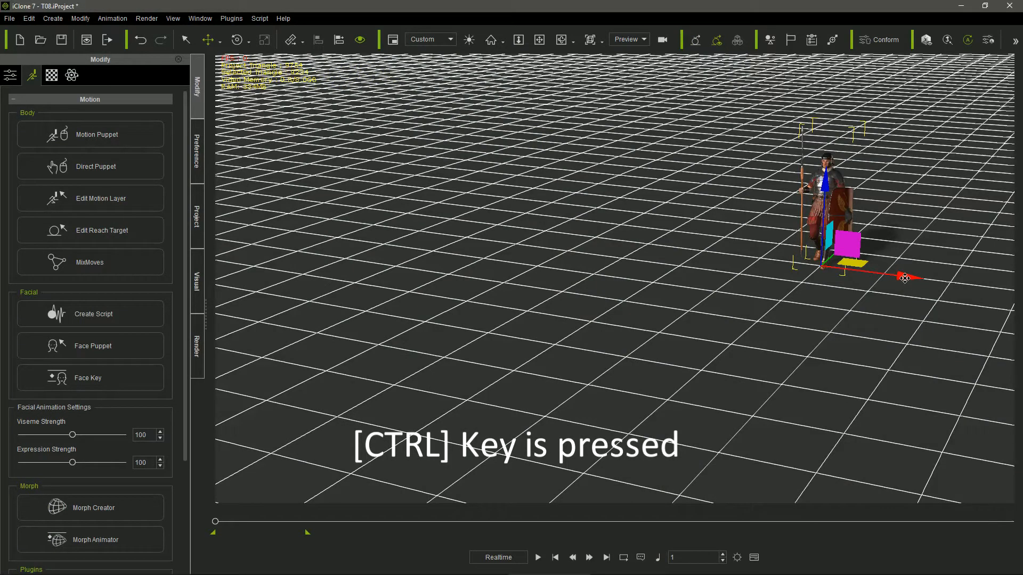
ctrl+drag(857, 271, 728, 253)
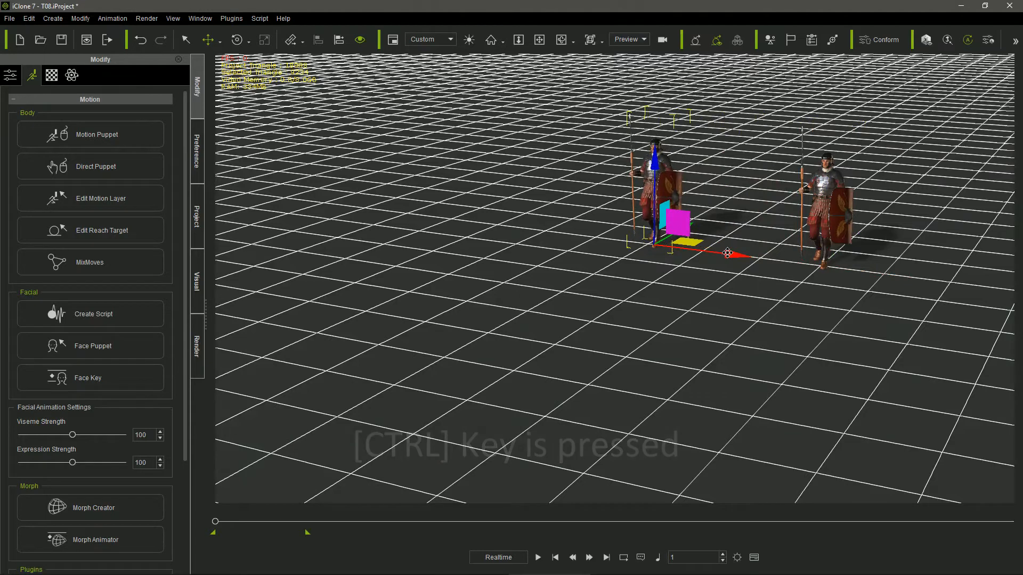
click(538, 559)
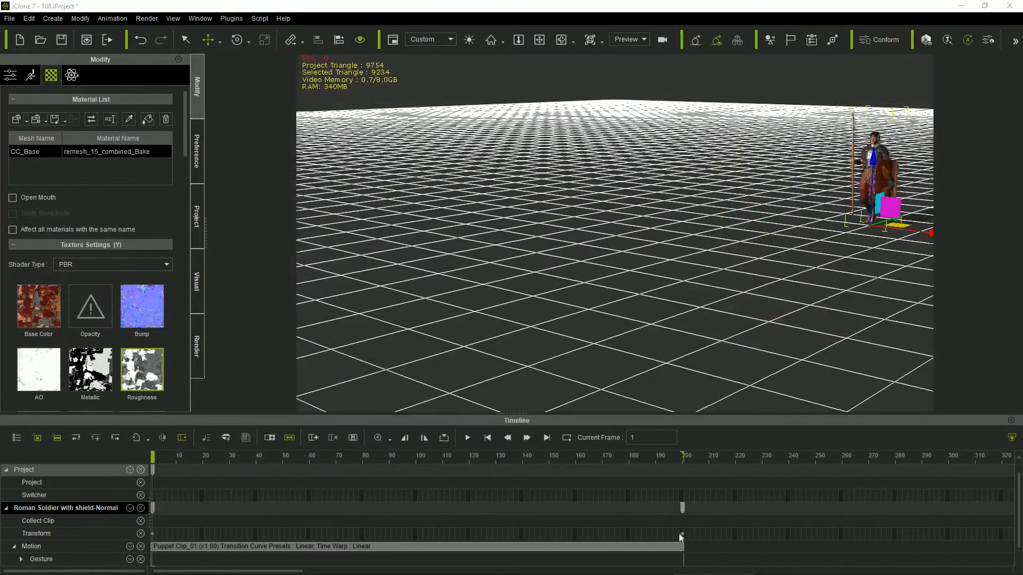
Delete the Roman soldier's transform key at frame 200 together with the Puppet Clip_01 motion clip
click(682, 534)
click(666, 545)
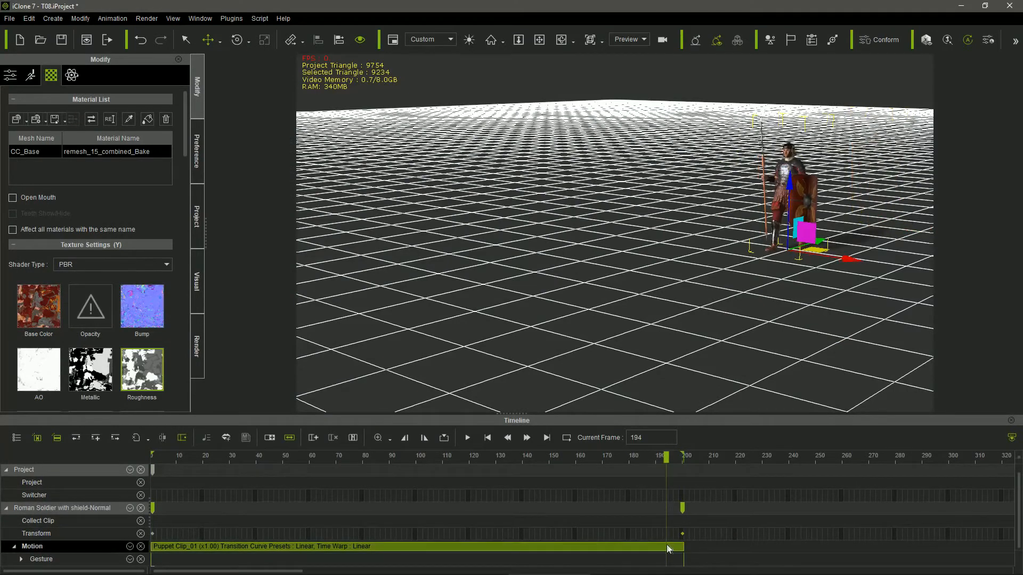
right_click(674, 546)
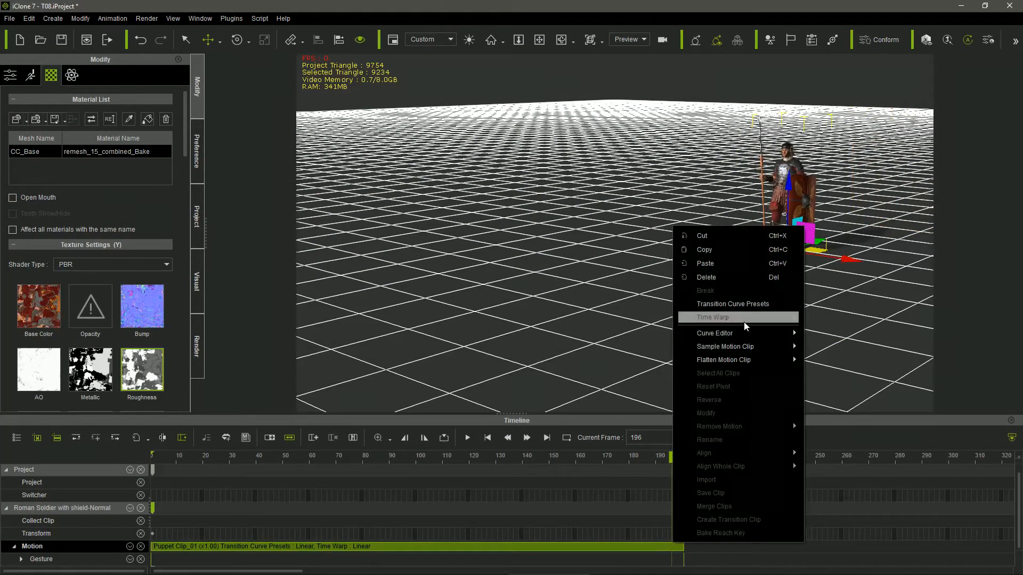
click(727, 277)
Import Roman walking.rlMotion into the Roman soldier's motion track at frame 1
click(153, 550)
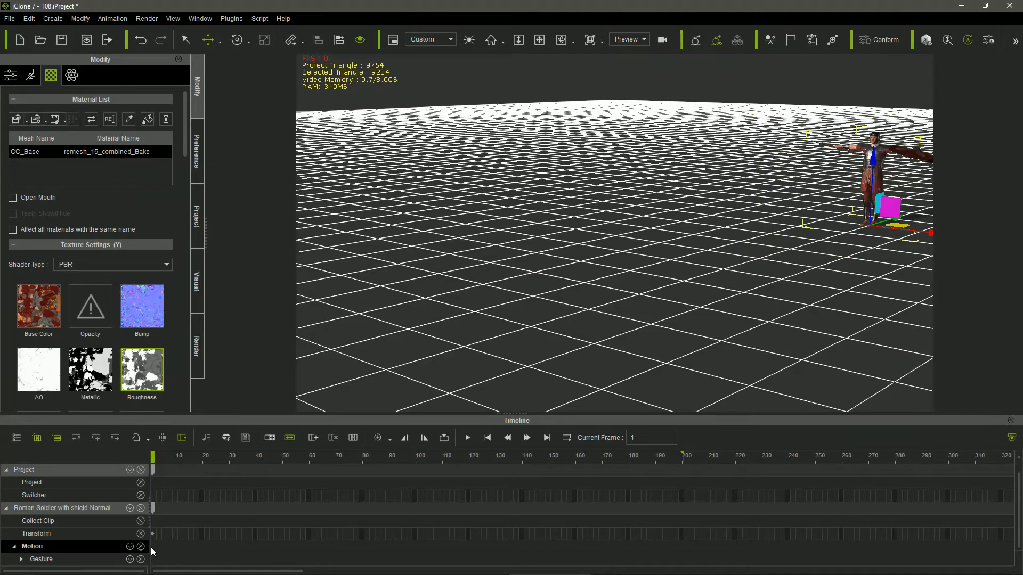
right_click(151, 548)
click(213, 485)
click(376, 176)
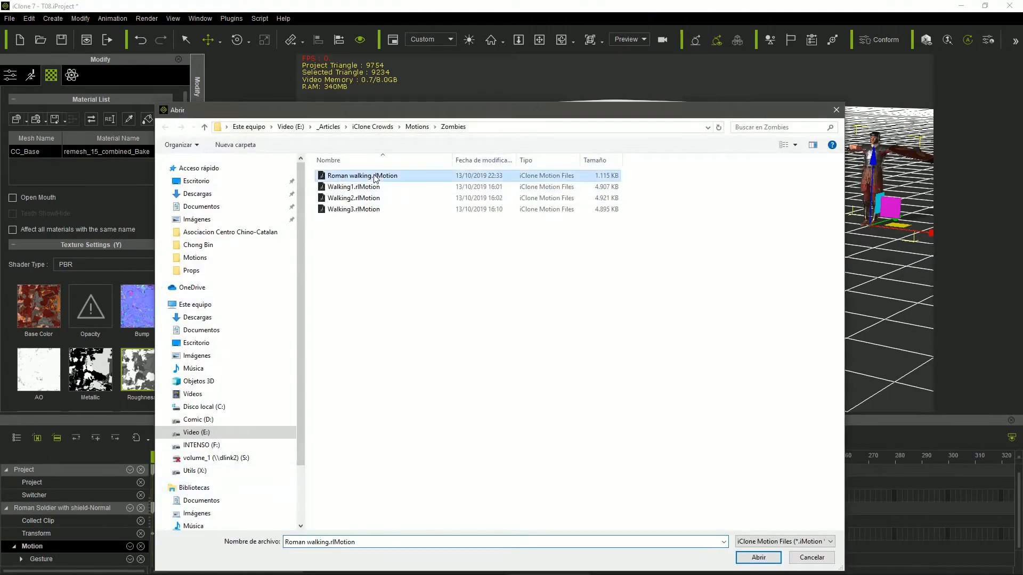
click(758, 558)
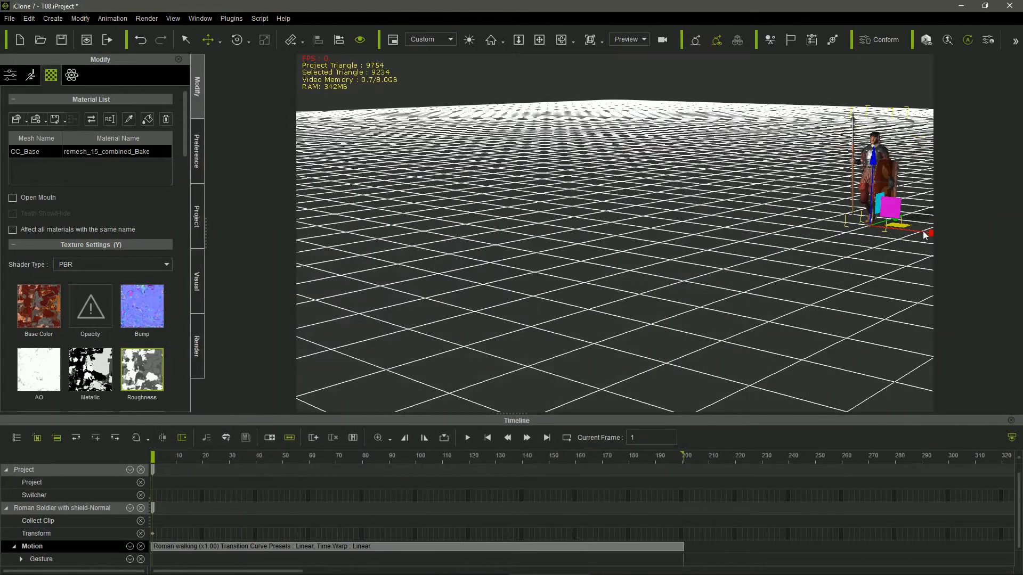
Duplicate the soldier with the imported walk alongside the original and play the animation
ctrl+drag(923, 232, 826, 220)
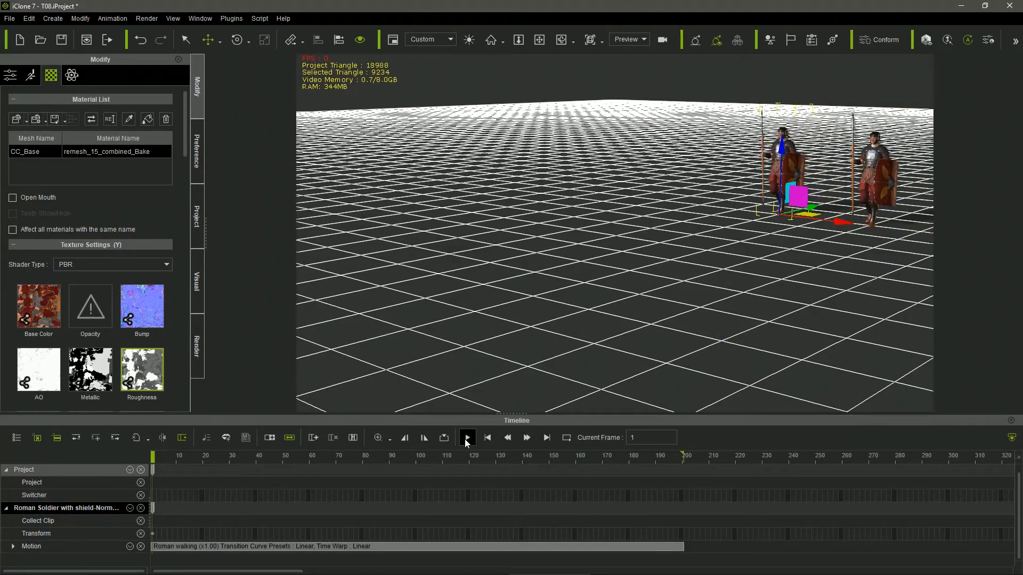
click(467, 438)
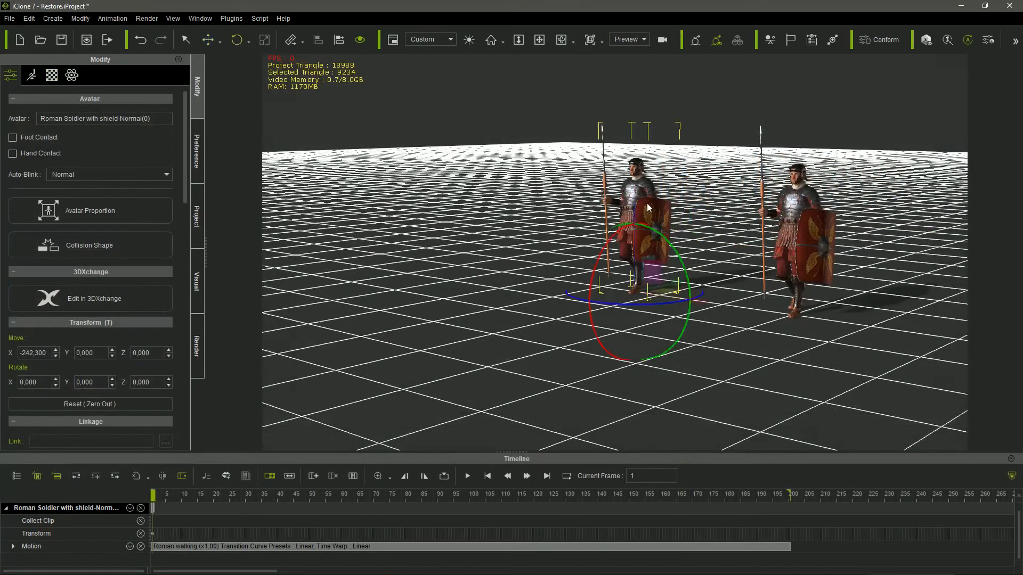
Rotate the duplicated soldier about -79 degrees around Z and play the animation to check his walking direction
drag(665, 302, 623, 302)
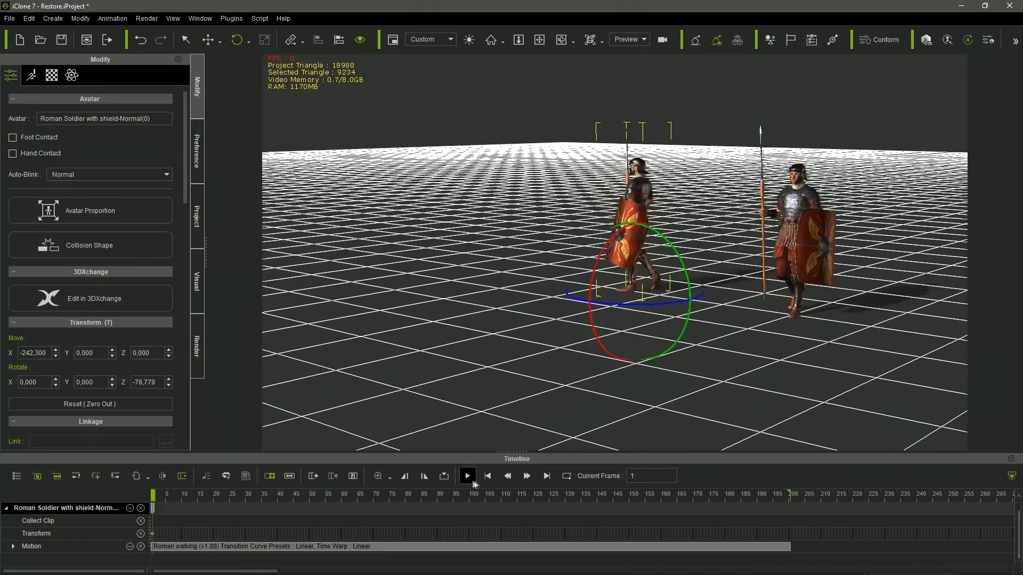
click(467, 479)
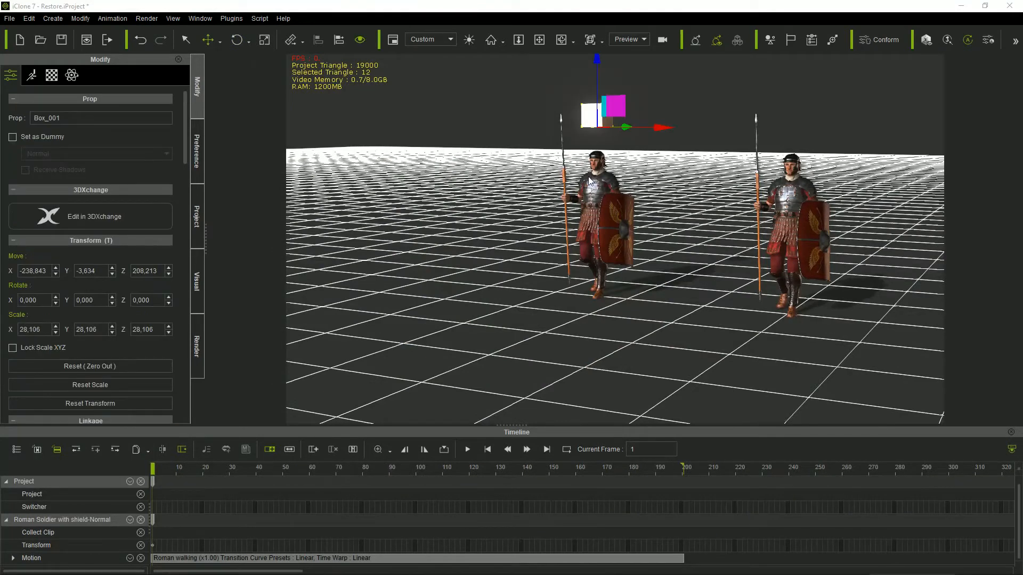
Link the duplicated soldier to the box above his head and rotate the box about -86 degrees around Z
click(568, 201)
scroll(156, 267, down, 5)
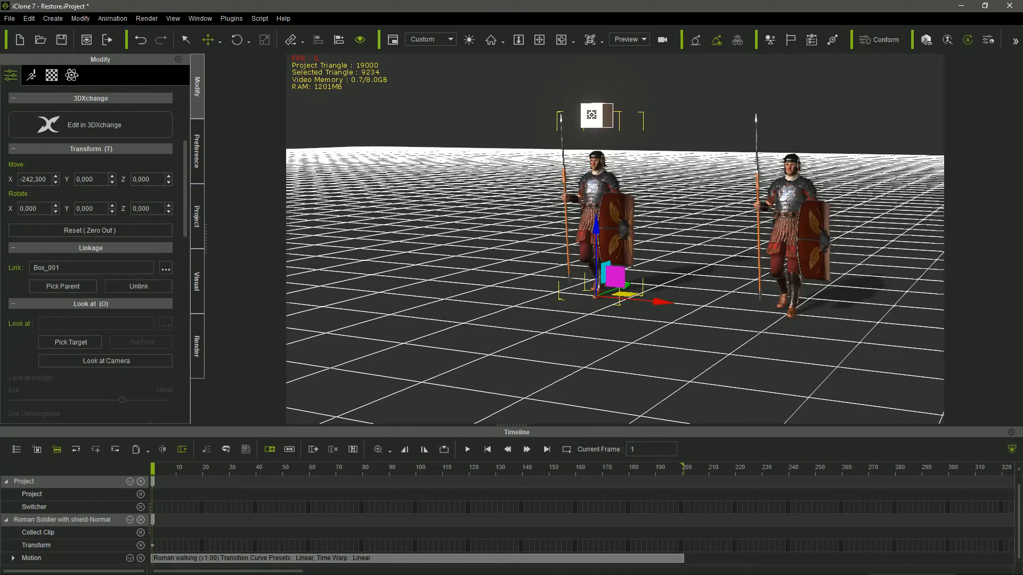
click(596, 121)
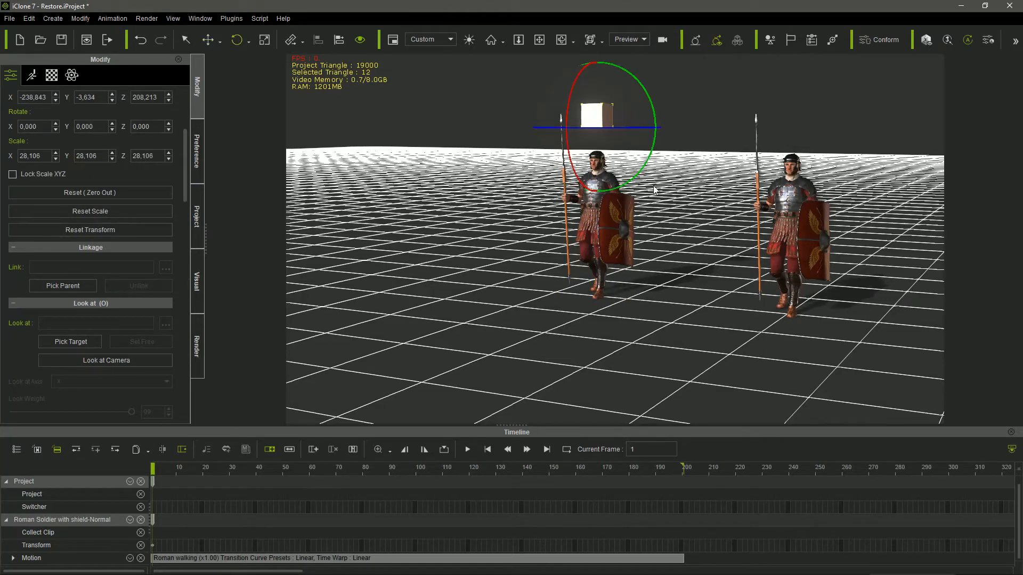
drag(642, 131, 595, 143)
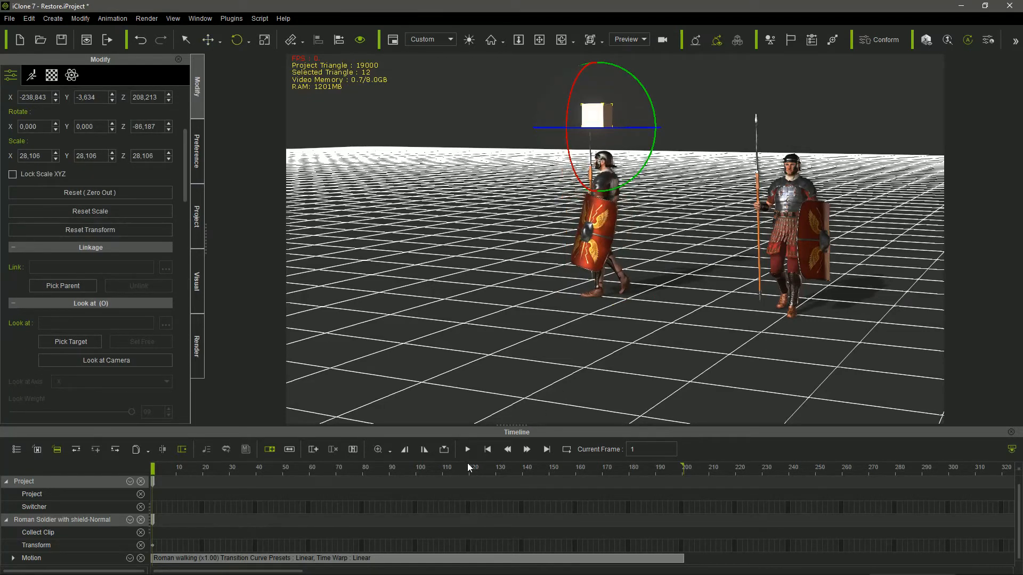
Play the animation to check the walking direction of the box-linked soldier, and inspect the soldier and its parent box
click(468, 450)
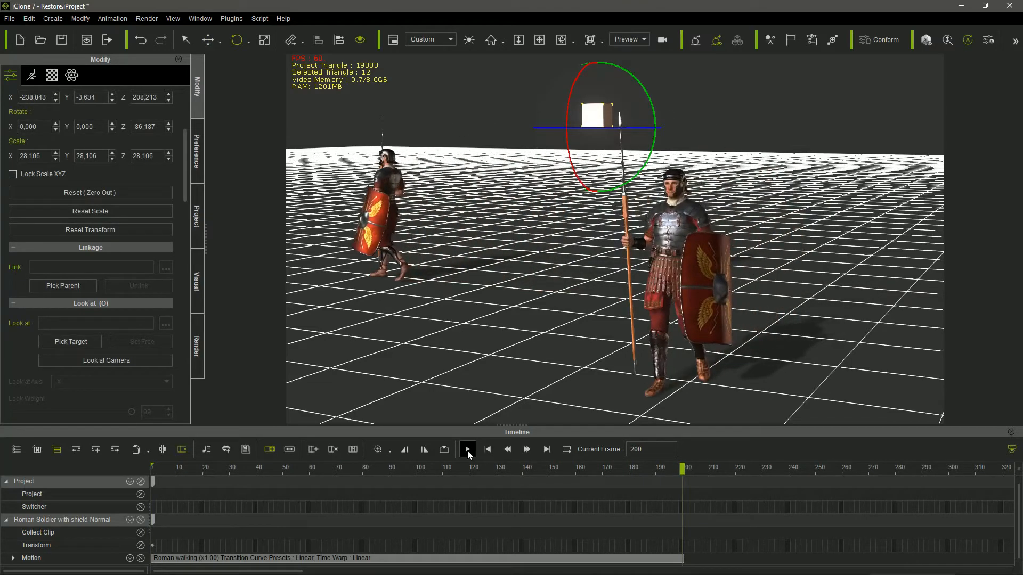
click(392, 179)
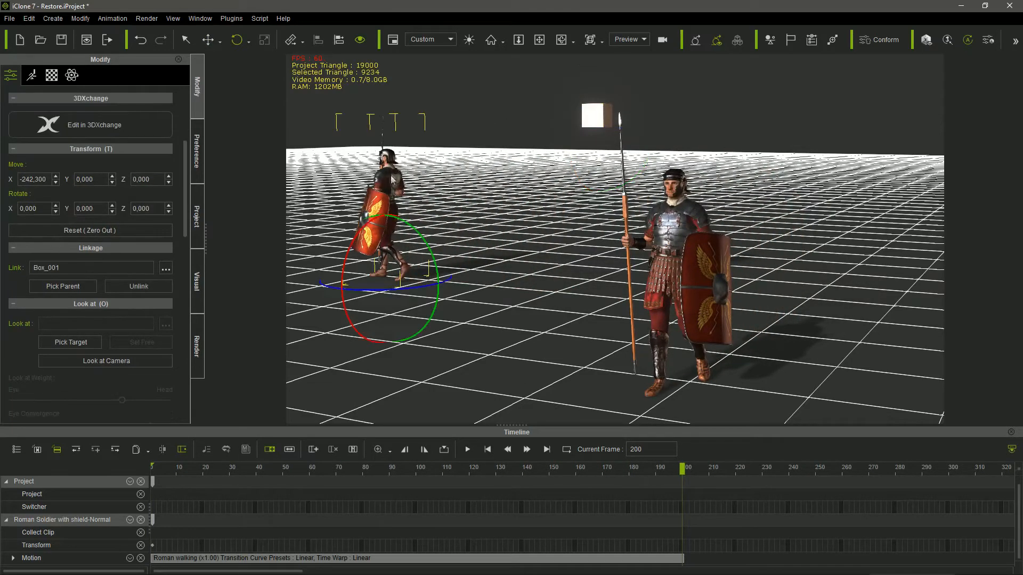
click(602, 117)
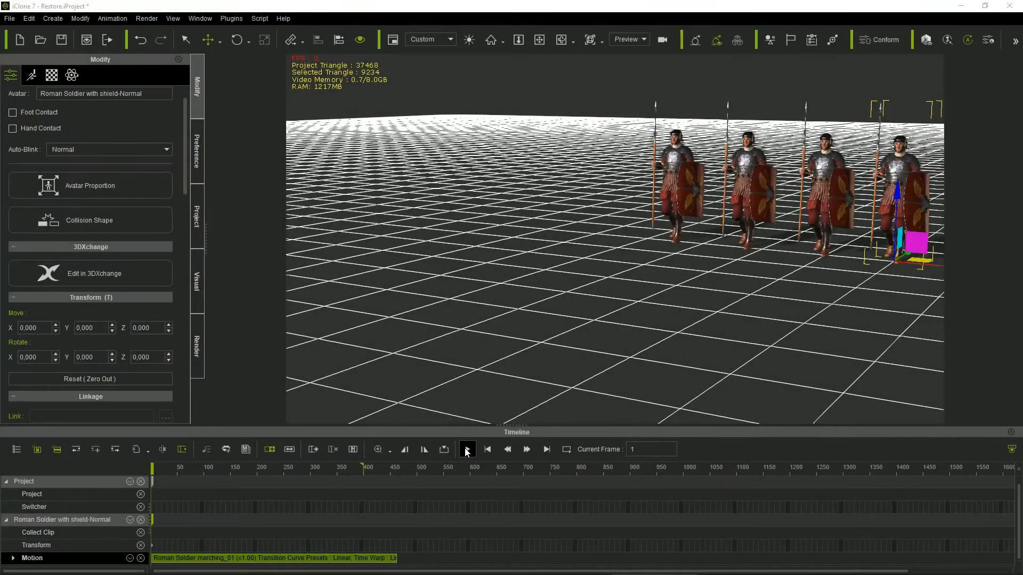
Play the marching animation of the four-soldier row and return to the first frame
click(466, 451)
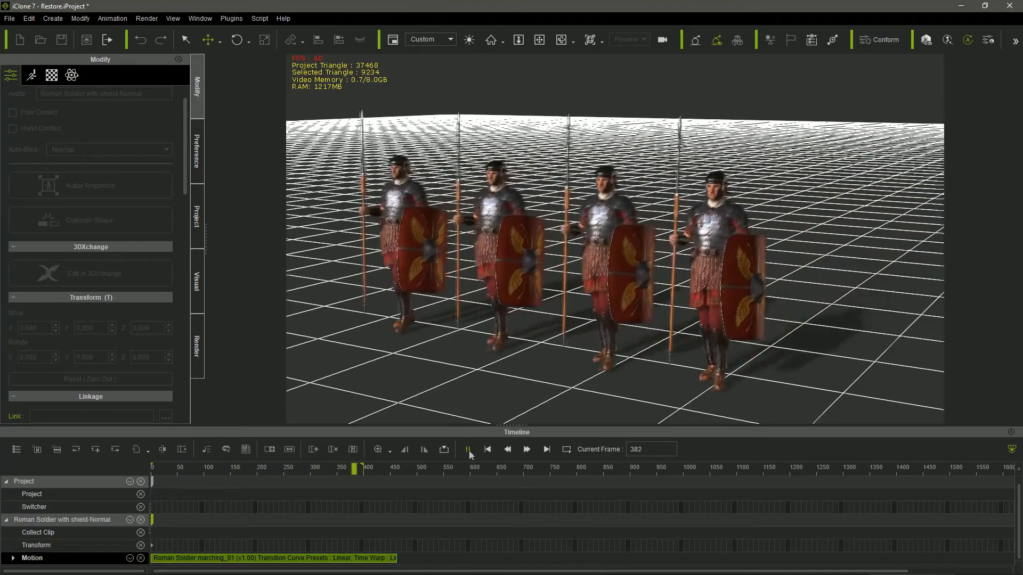
click(469, 450)
click(487, 450)
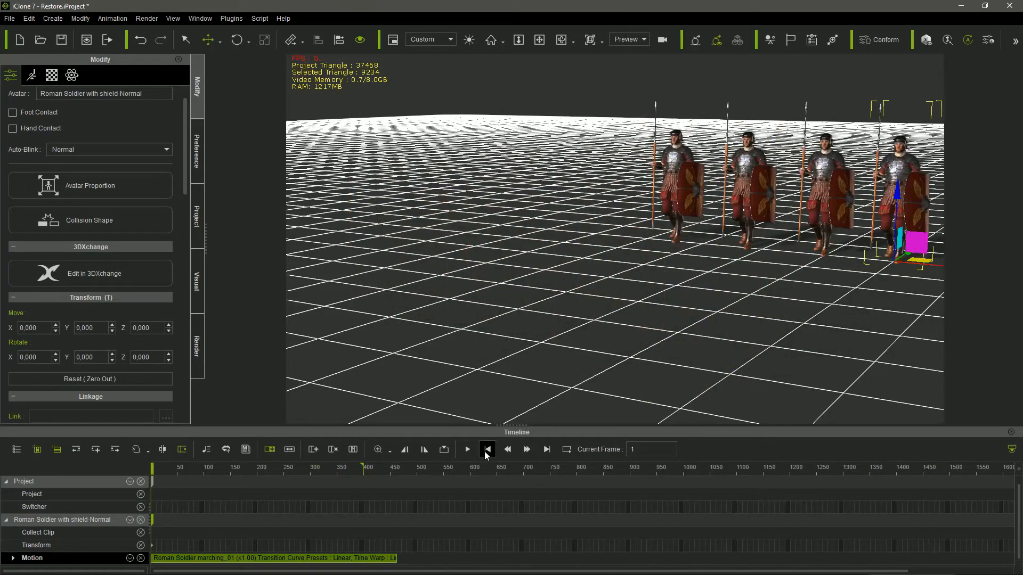
Start the playback range at frame 100 and delay the marching clip of Roman Soldier with shield-Normal(0) by about 50 frames
click(203, 492)
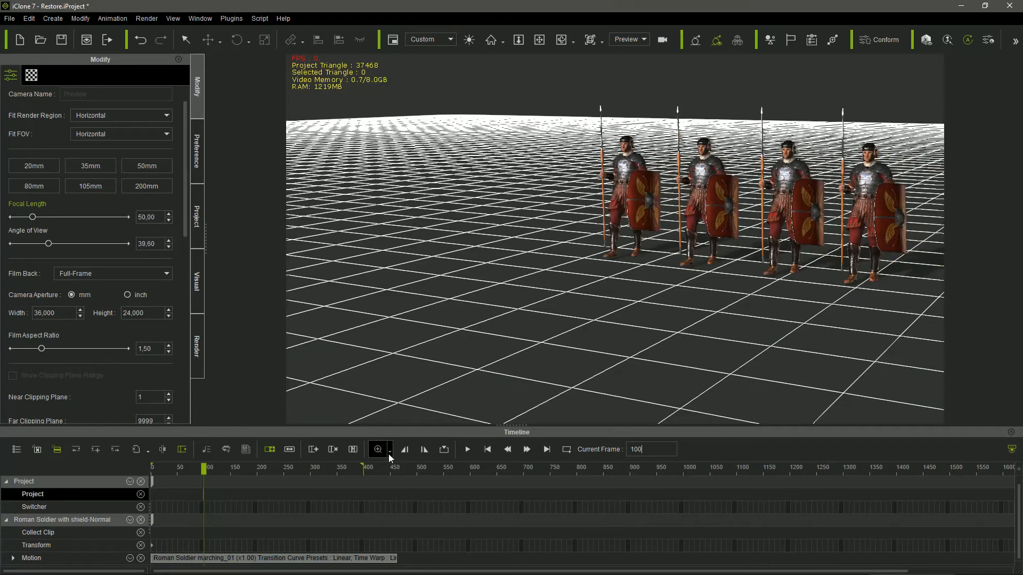
click(873, 195)
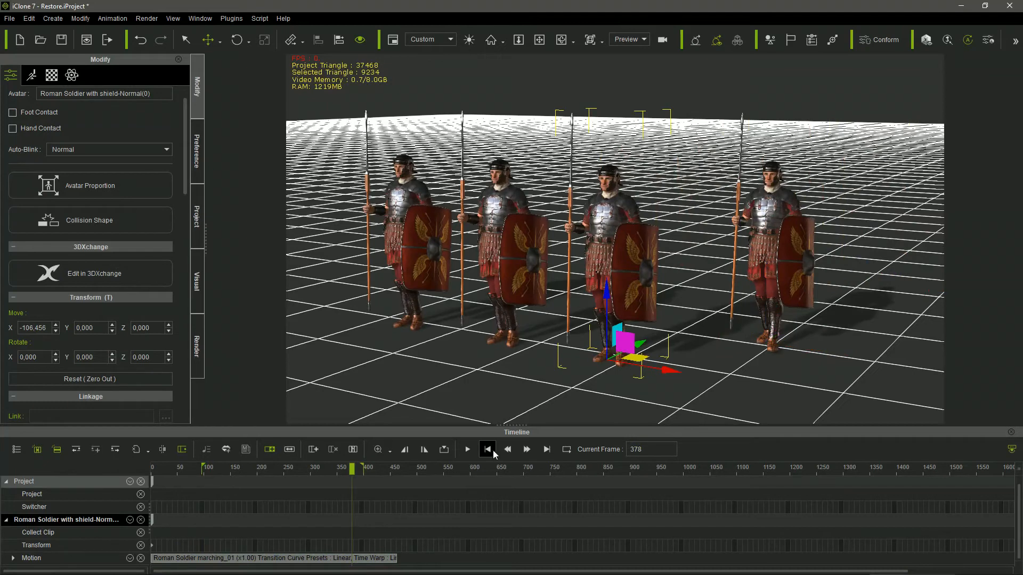
click(493, 451)
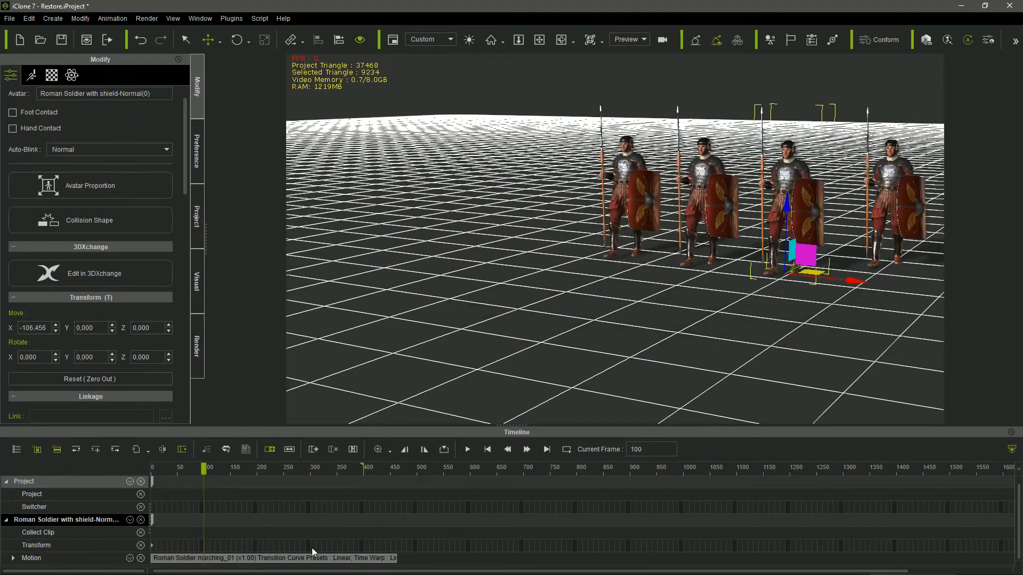
drag(222, 557, 252, 558)
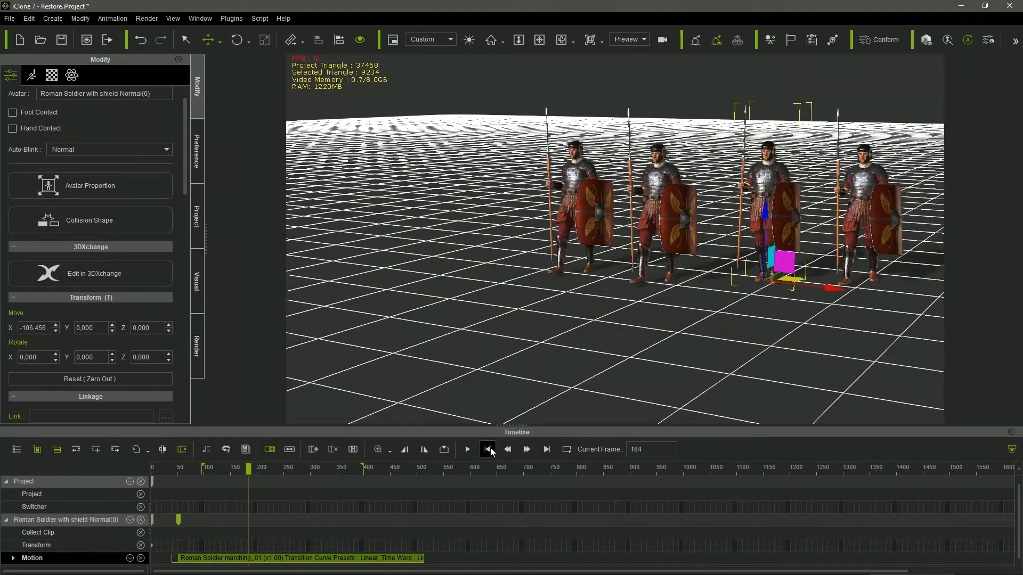
Delay the marching clip of Roman Soldier with shield-Normal(1) by about 54 frames
click(668, 198)
click(487, 452)
drag(197, 563, 227, 565)
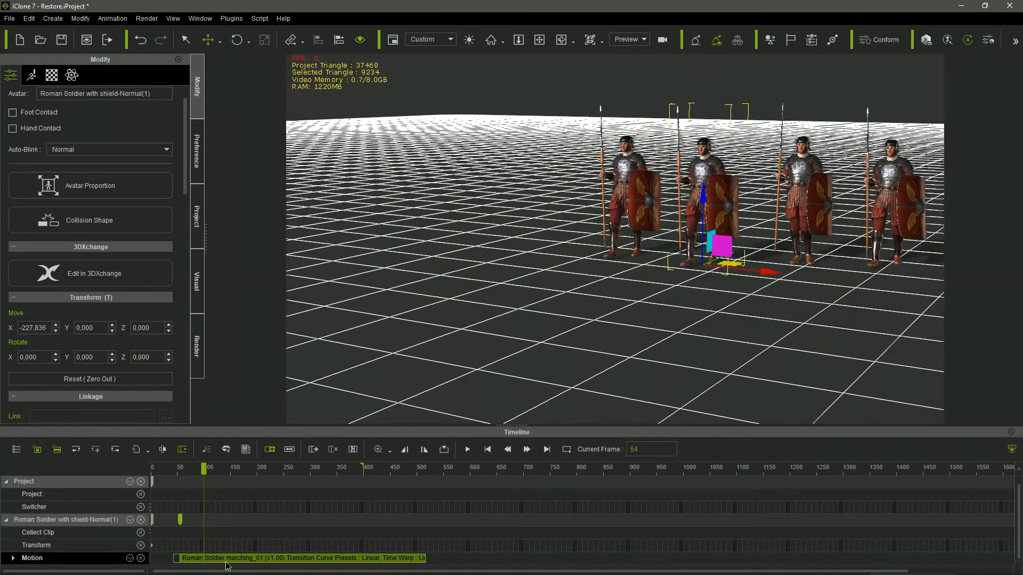
click(488, 451)
Delay the marching clip of Roman Soldier with shield-Normal(2) by about 25 frames and play the staggered march briefly
click(616, 207)
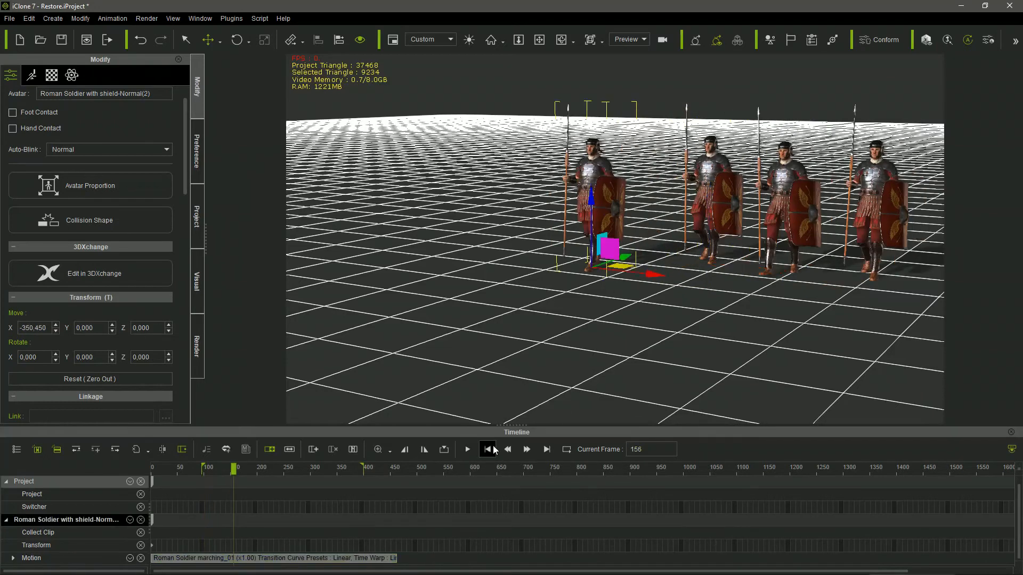
click(489, 451)
drag(247, 558, 258, 561)
click(467, 449)
click(468, 450)
click(508, 450)
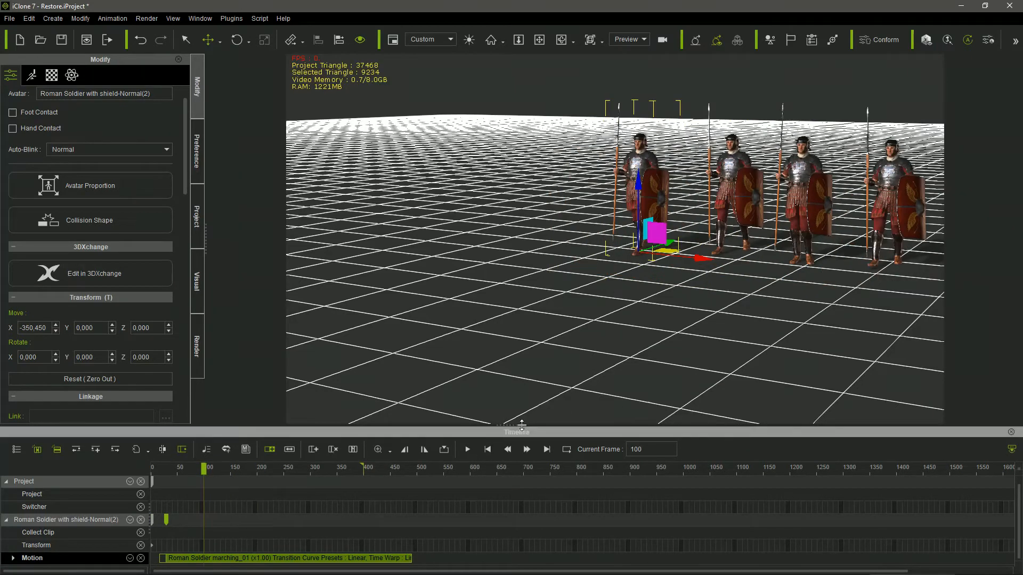
Move Roman Soldier with shield-Normal(0) to about 54 in Y at frame 100 and play the march to check the row
click(805, 215)
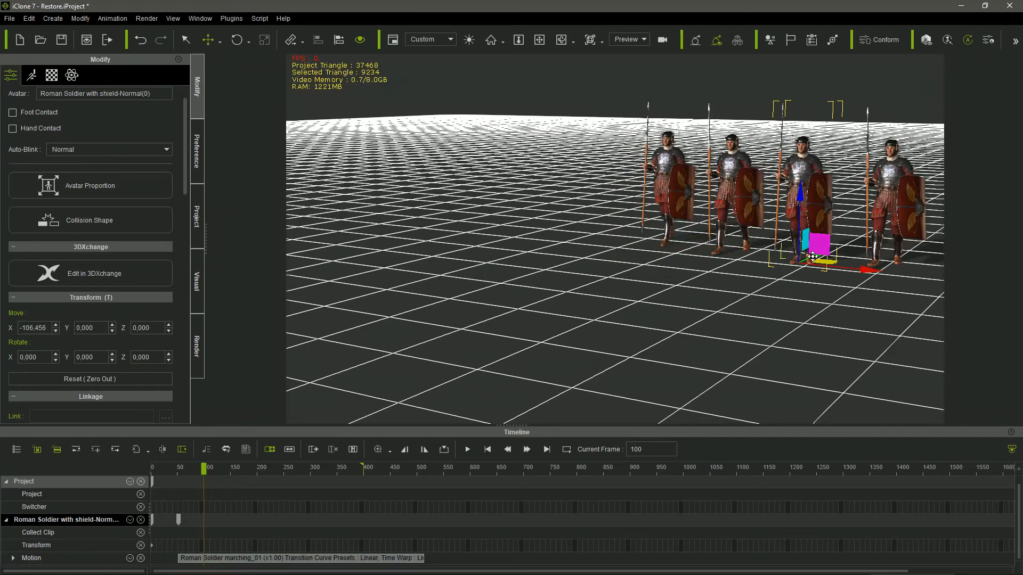
drag(812, 256, 824, 252)
click(469, 450)
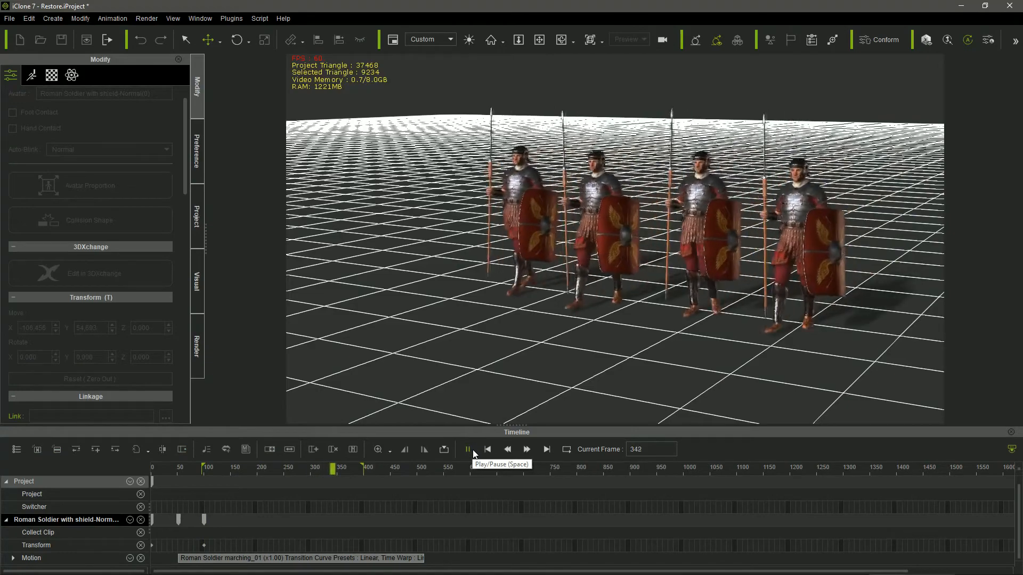
click(468, 451)
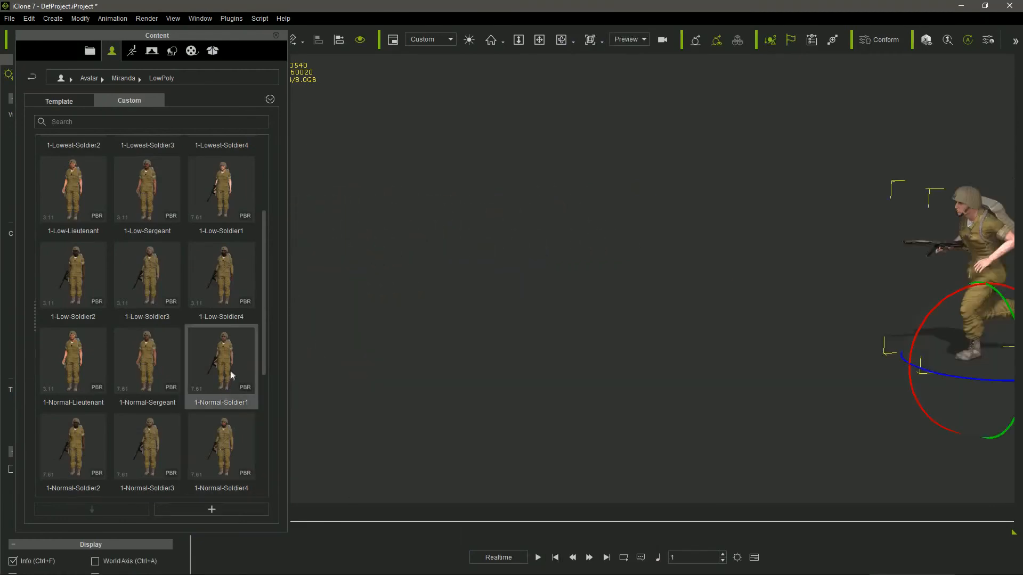
Replace the running soldier with the 1-Normal-Soldier1 avatar, play his running motion, and return to the first frame
double_click(231, 368)
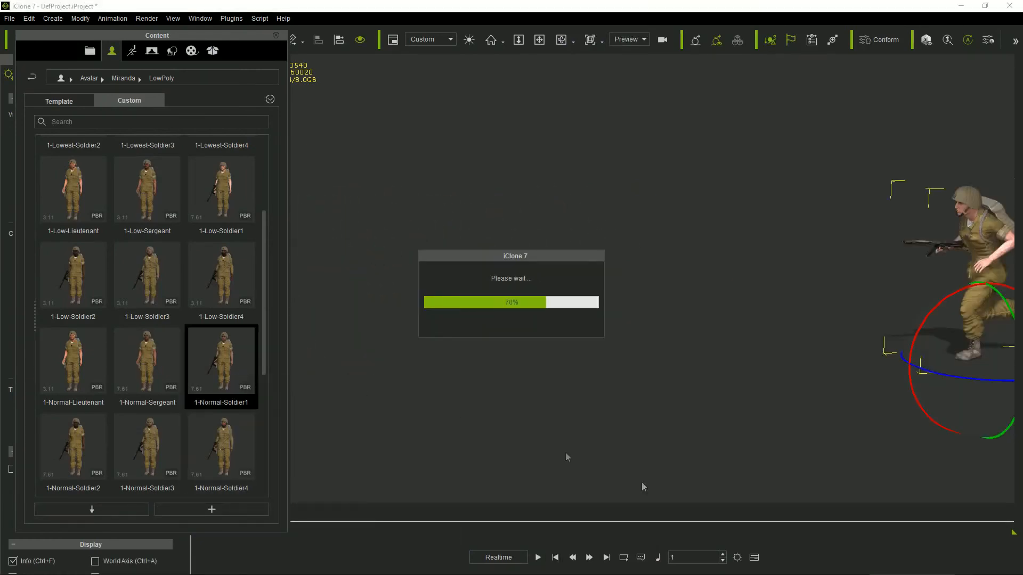
click(538, 557)
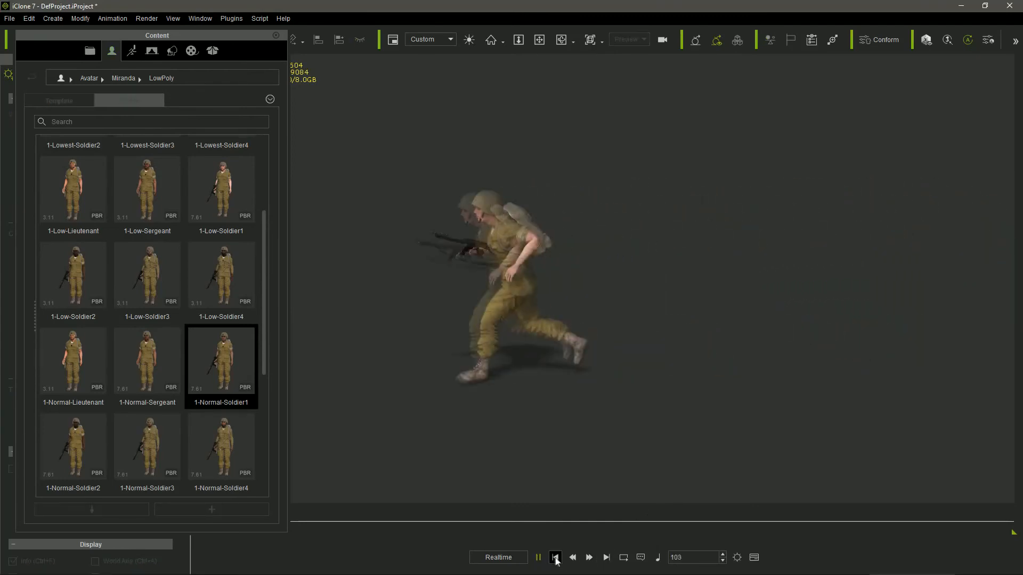
click(555, 558)
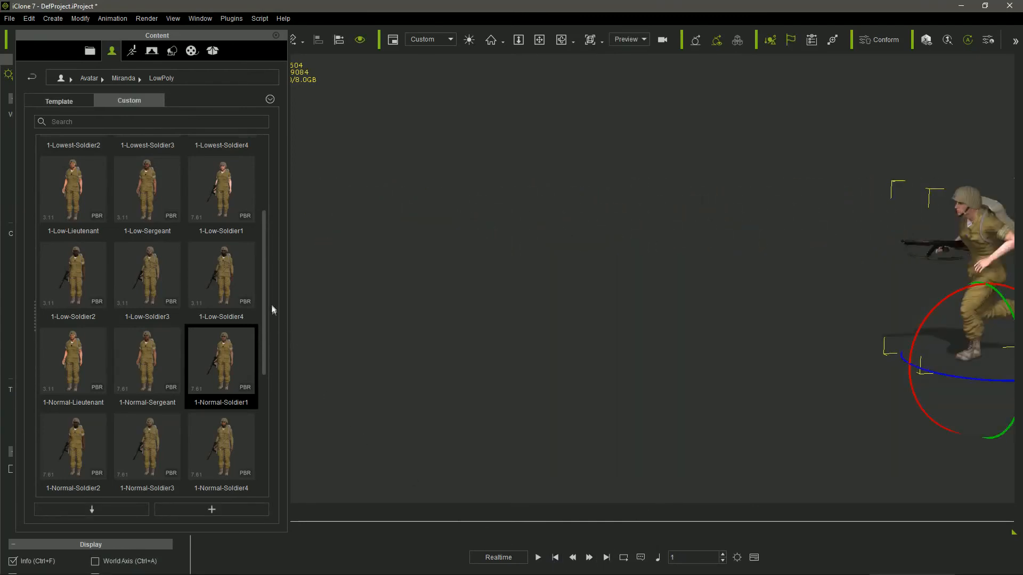
Replace the running soldier with the 1-Low-Soldier1 avatar and play his running motion
double_click(225, 207)
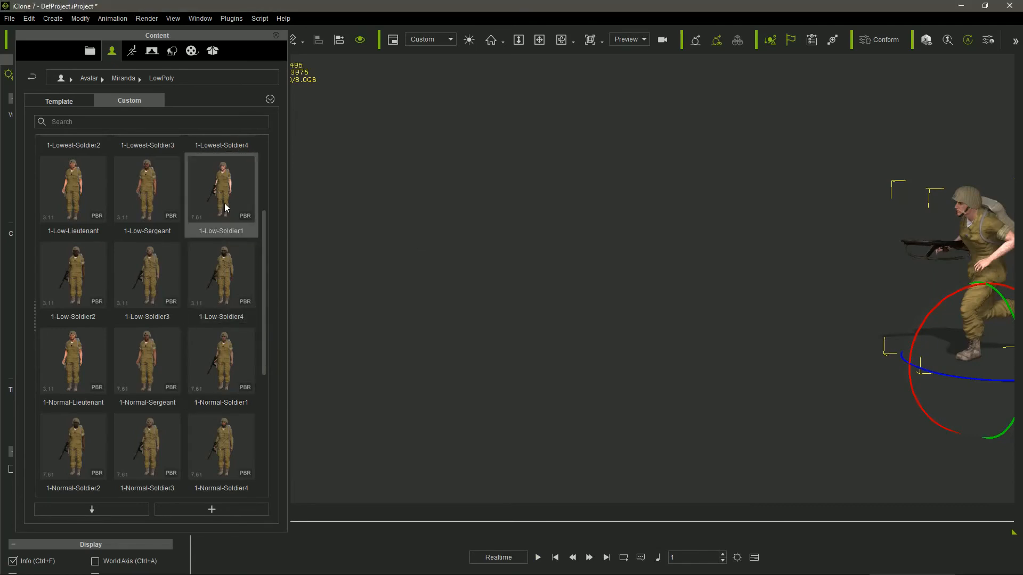
click(537, 558)
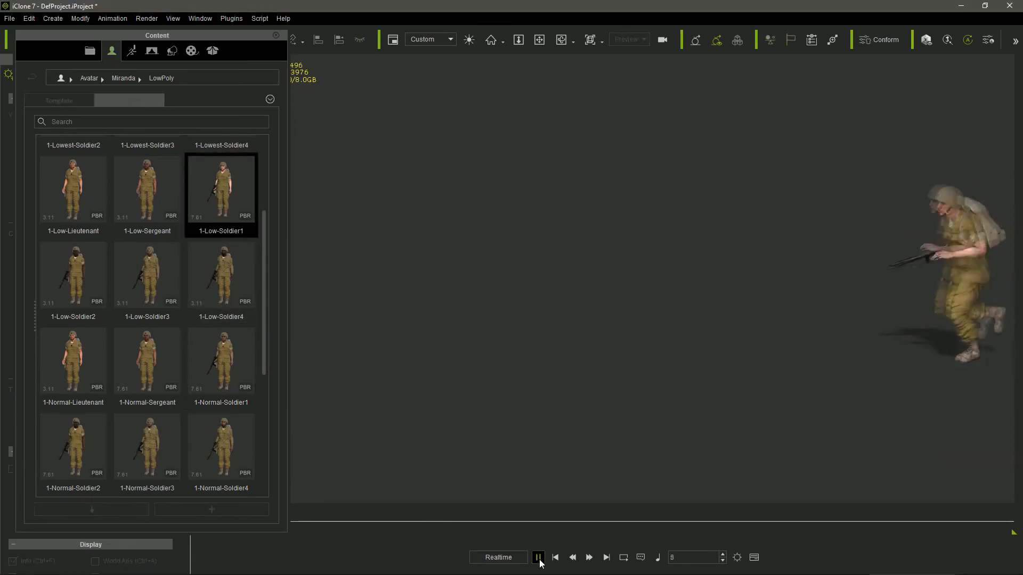